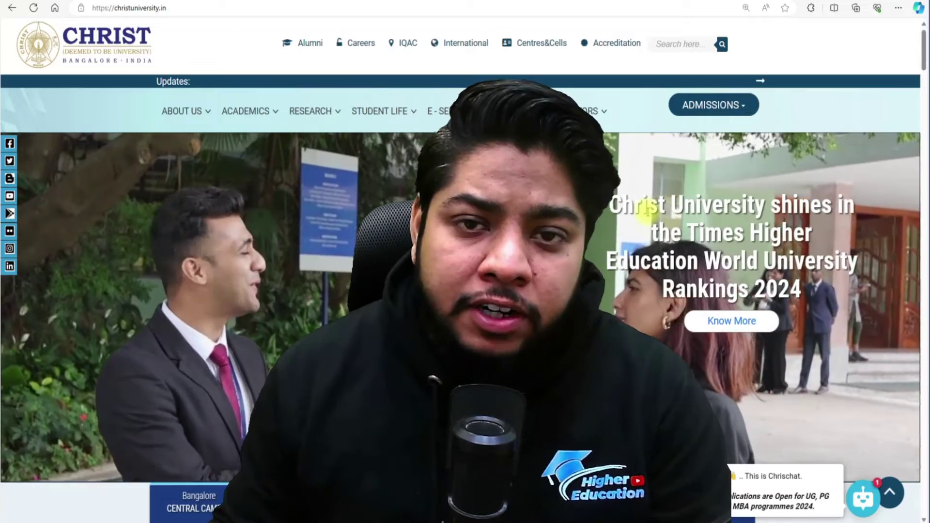
- Open the undergraduate 'Important Selection Process Dates for 2024' PDF via ADMISSIONS > 2024 UG & PG Selection Process
scroll(603, 192, "down", 1)
scroll(603, 192, "down", 5)
scroll(603, 192, "up", 6)
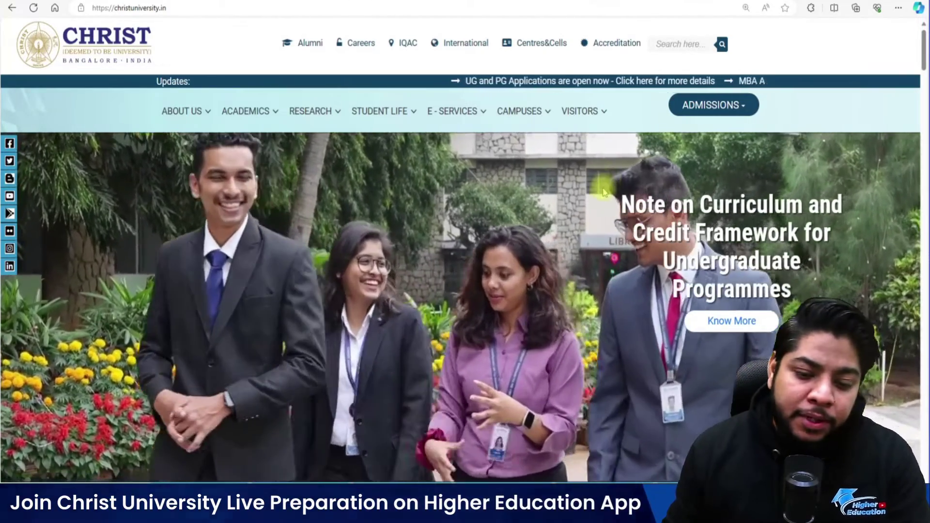
scroll(601, 194, "down", 5)
scroll(765, 201, "up", 2)
scroll(780, 219, "up", 2)
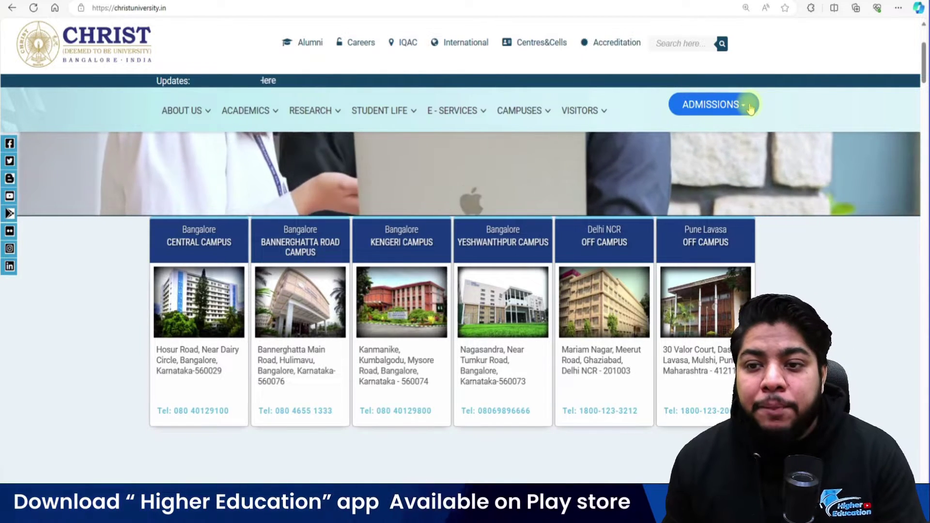
left_click(746, 105)
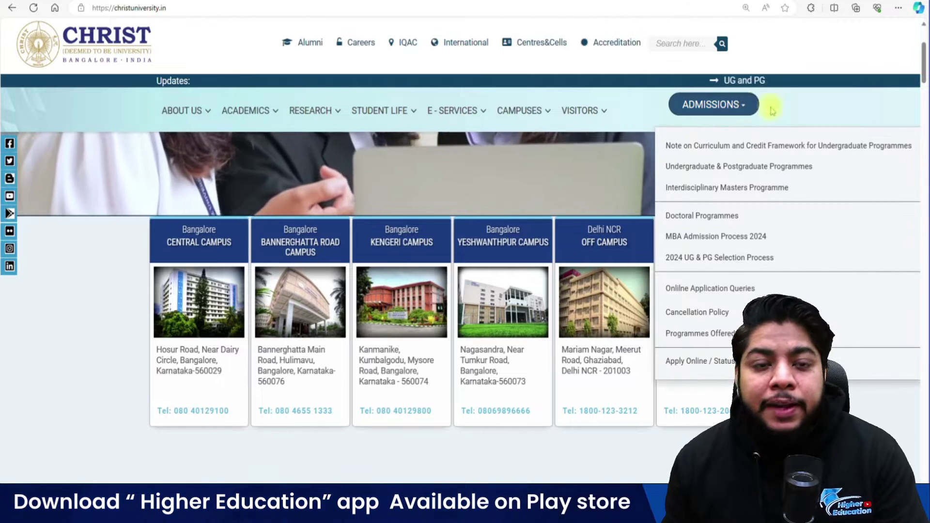
left_click(758, 260)
scroll(451, 194, "down", 4)
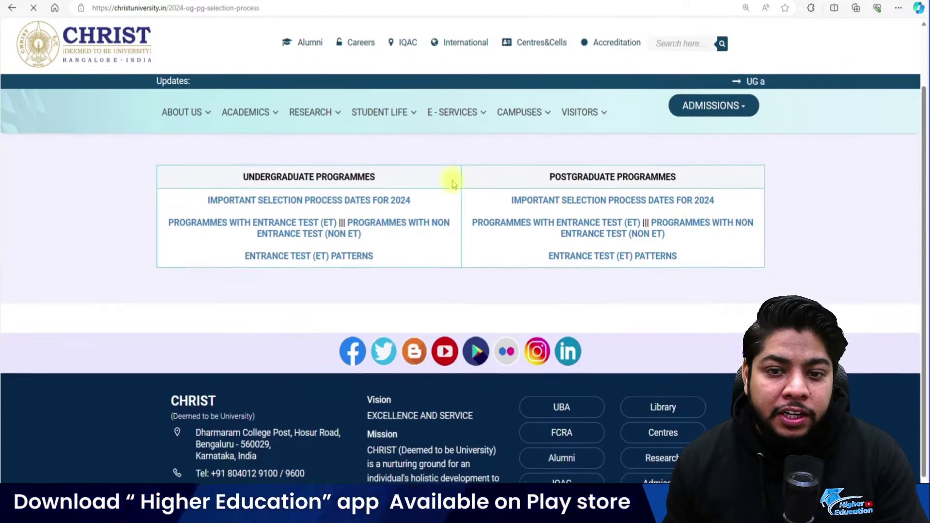
scroll(304, 209, "up", 4)
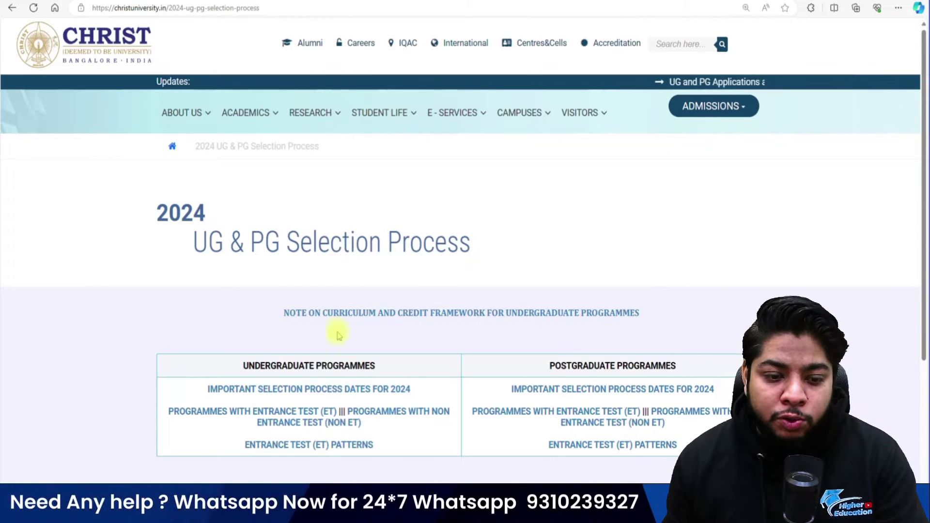
left_click(329, 389)
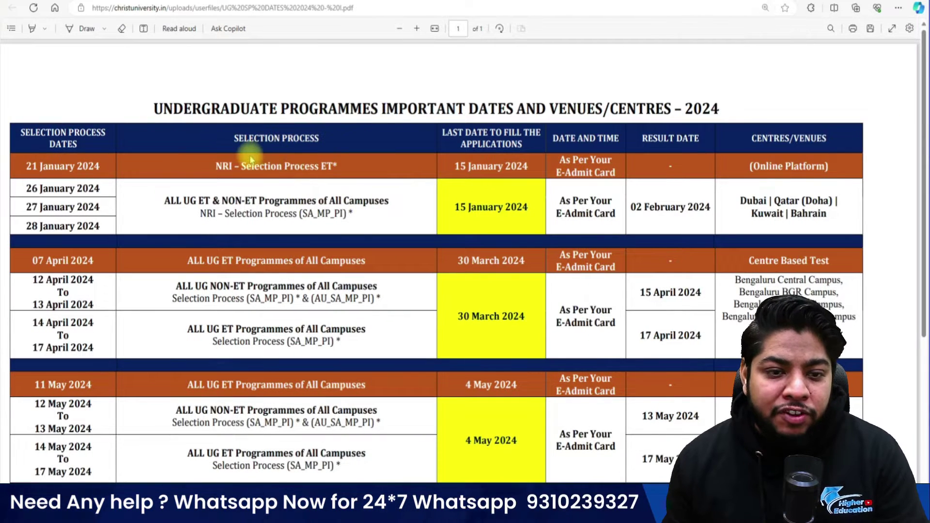
scroll(322, 167, "down", 3)
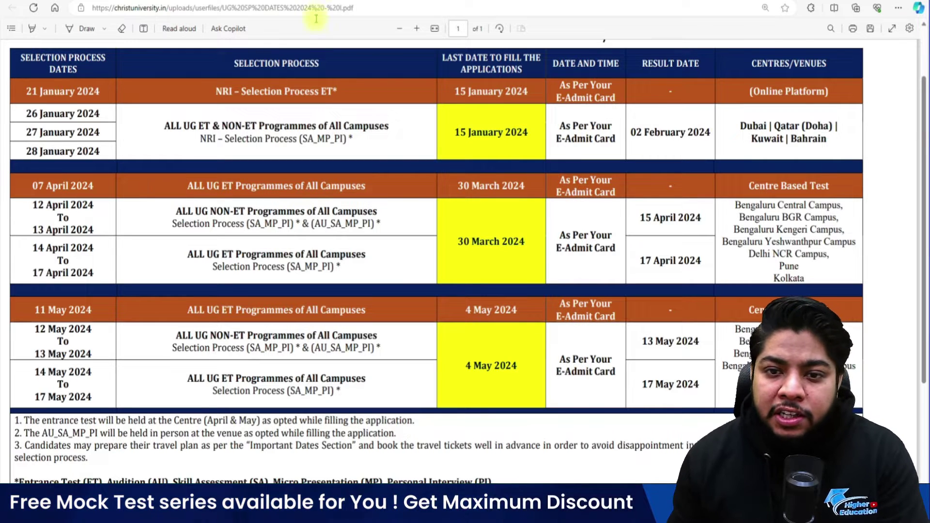
left_click(528, 144)
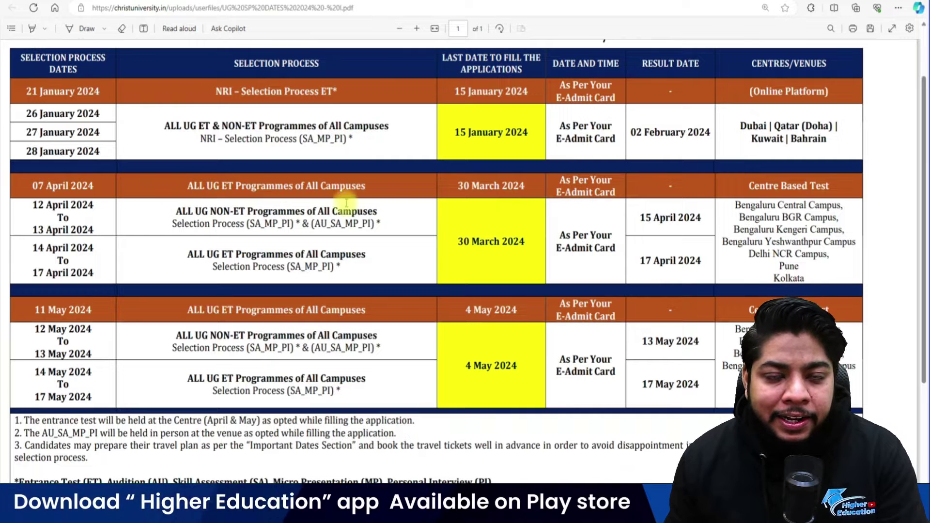
scroll(385, 201, "down", 3)
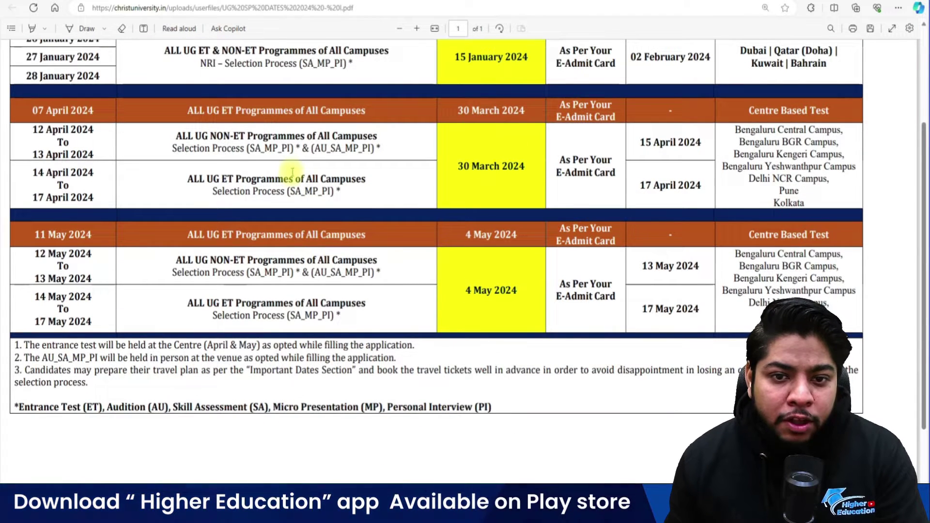
left_click_drag(460, 167, 512, 168)
left_click(465, 219)
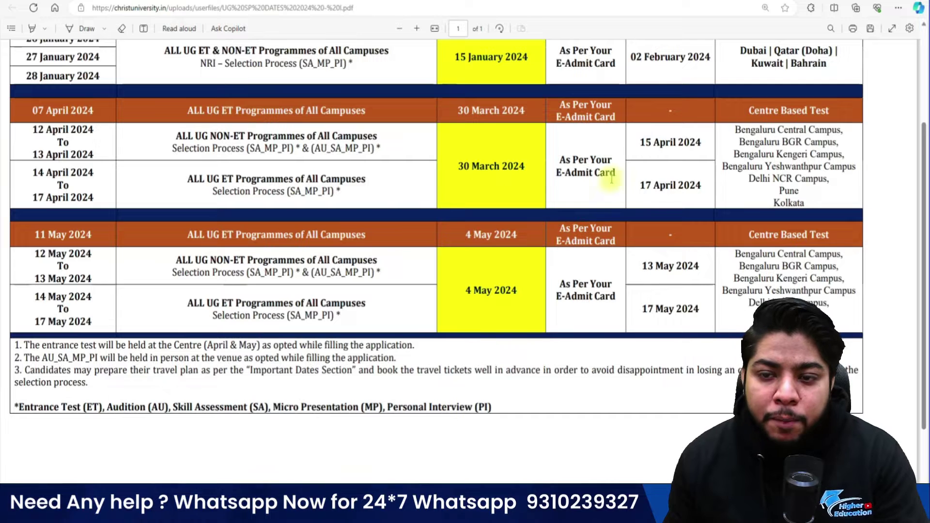
double_click(645, 145)
double_click(647, 186)
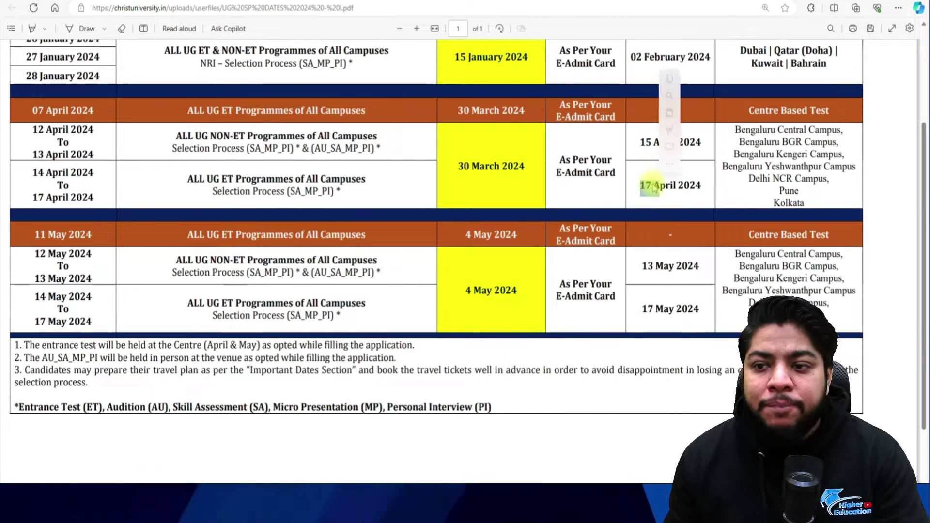
left_click(621, 224)
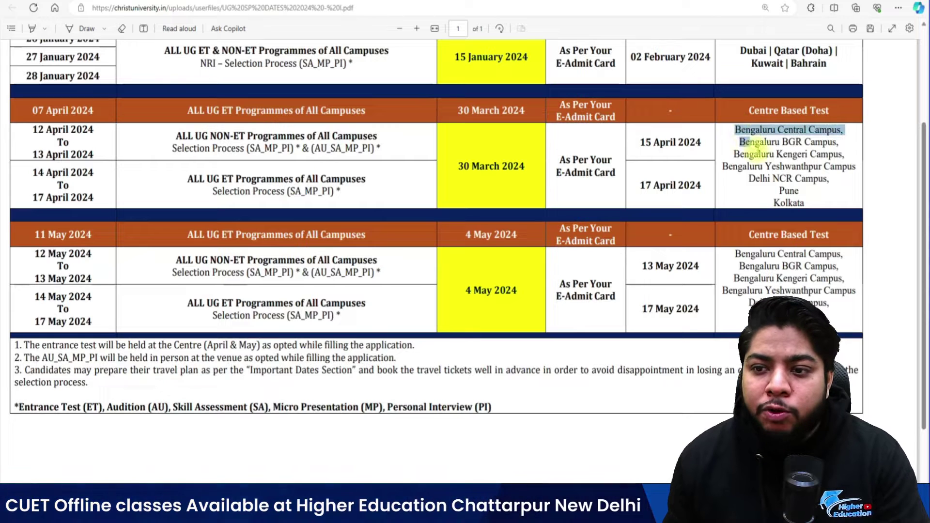
left_click_drag(752, 148, 782, 176)
left_click(814, 211)
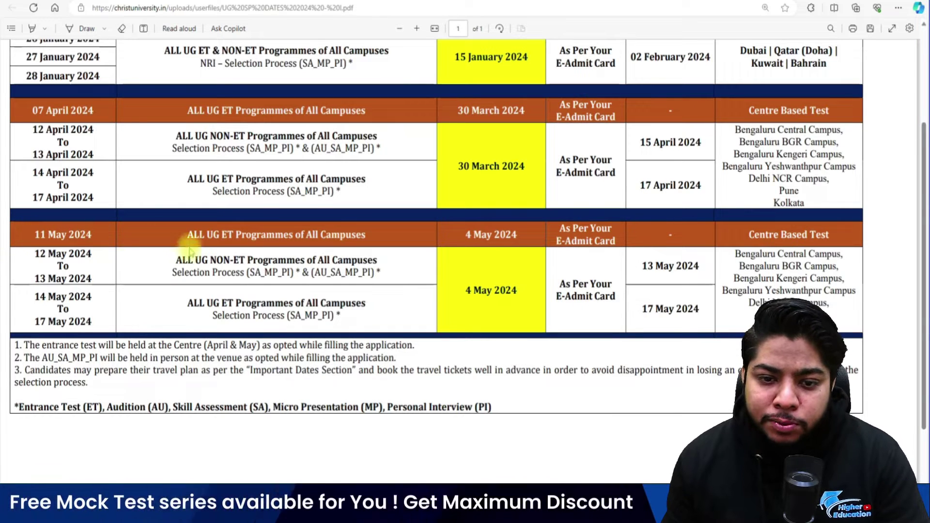
left_click(595, 331)
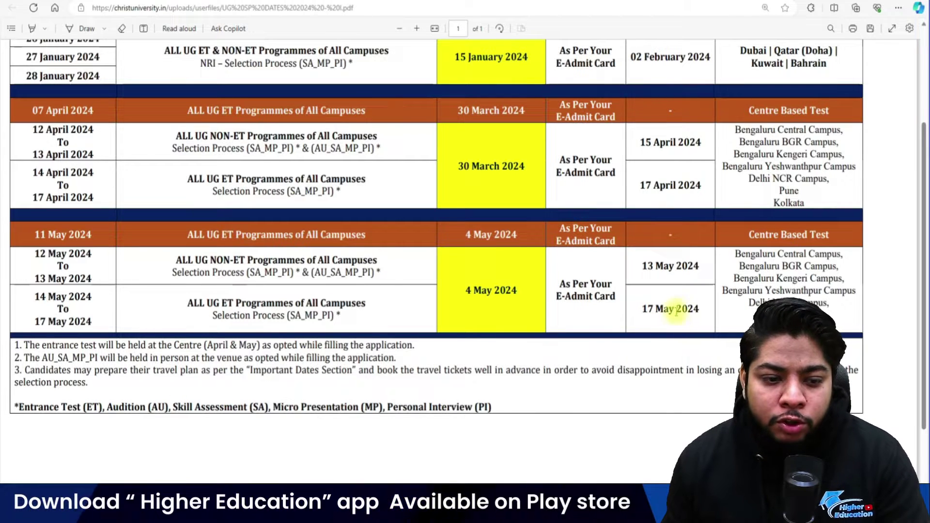
scroll(542, 266, "down", 3)
scroll(540, 275, "up", 3)
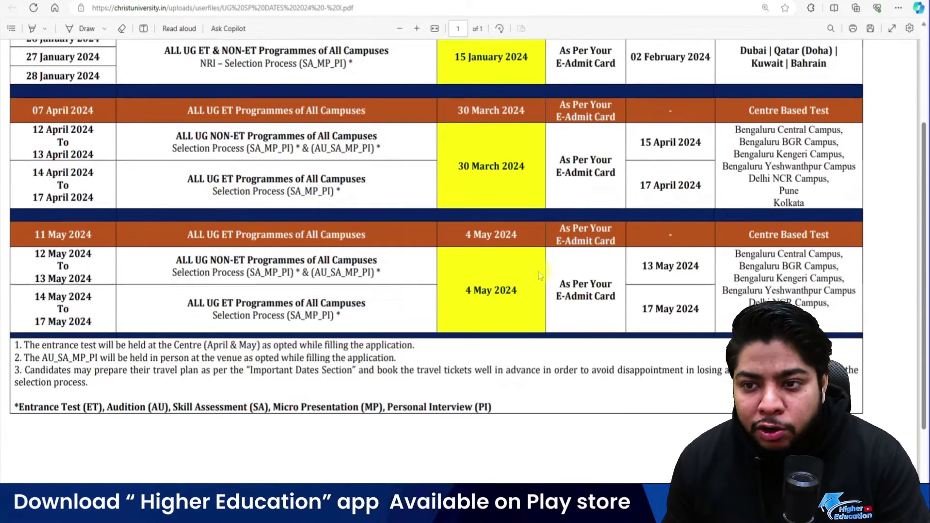
scroll(537, 275, "up", 2)
scroll(537, 276, "down", 2)
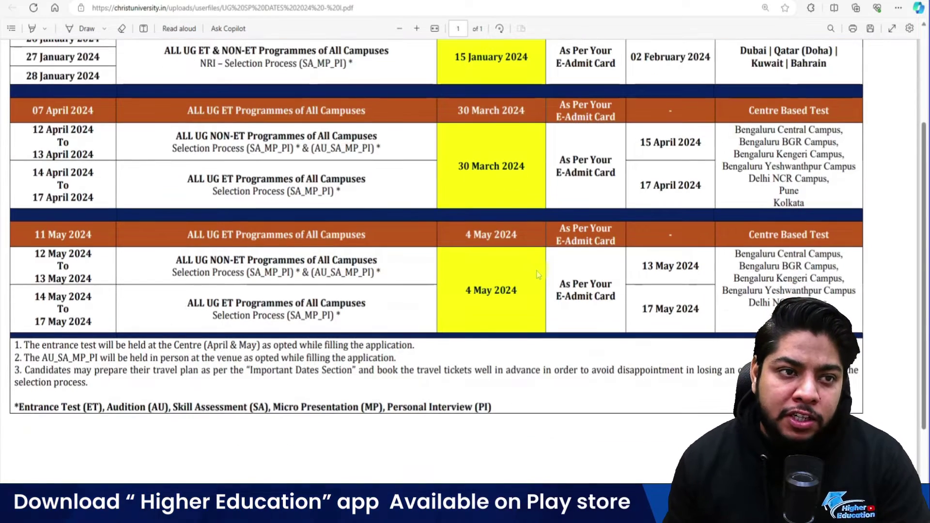
scroll(536, 277, "up", 2)
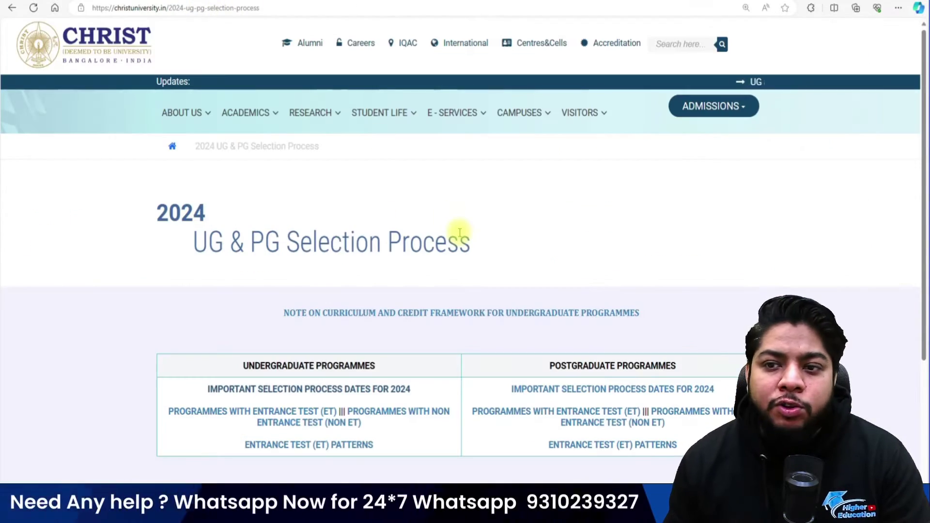
- Go to ADMISSIONS > Undergraduate & Postgraduate Programmes and scroll down to the list of schools
scroll(458, 233, "down", 5)
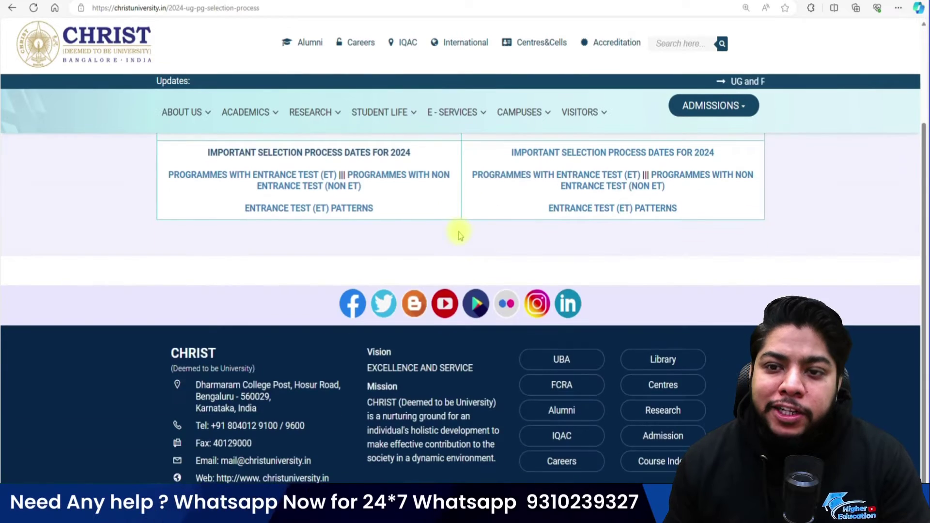
scroll(579, 209, "up", 5)
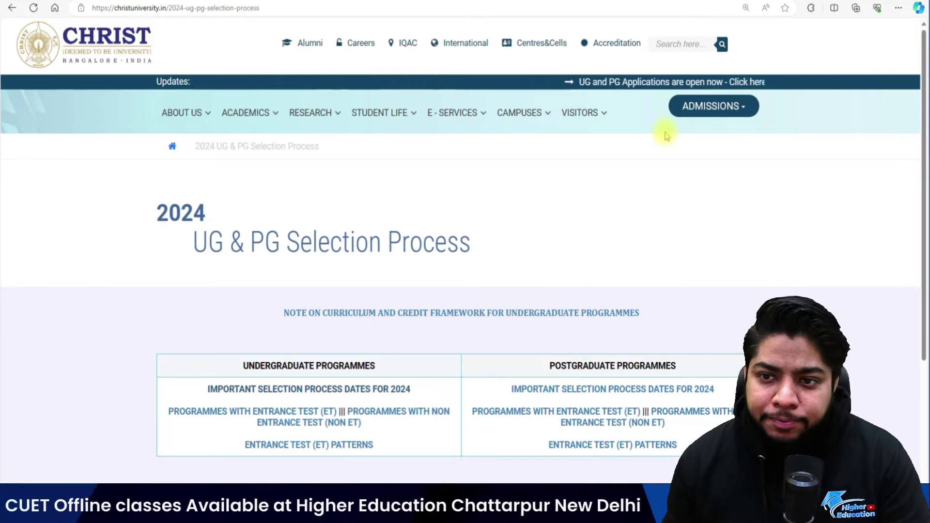
left_click(717, 119)
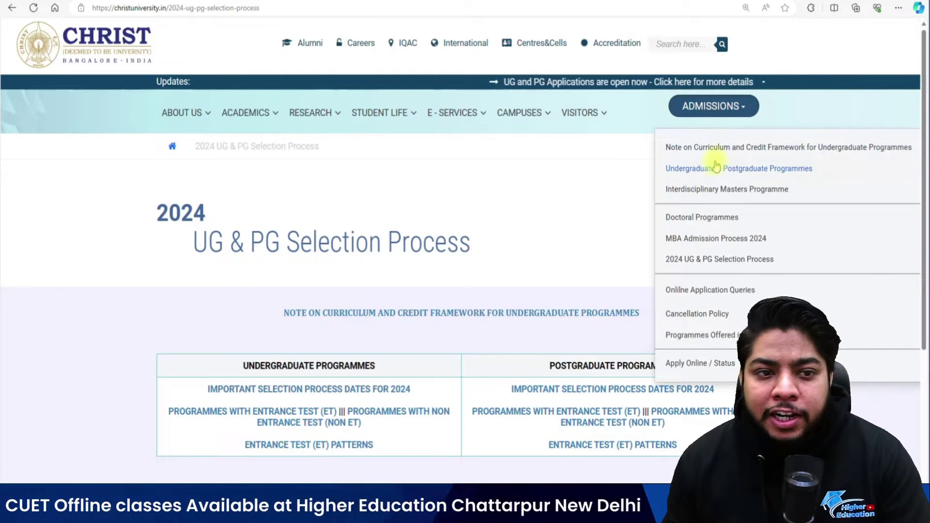
left_click(716, 167)
scroll(357, 197, "down", 6)
scroll(292, 219, "up", 6)
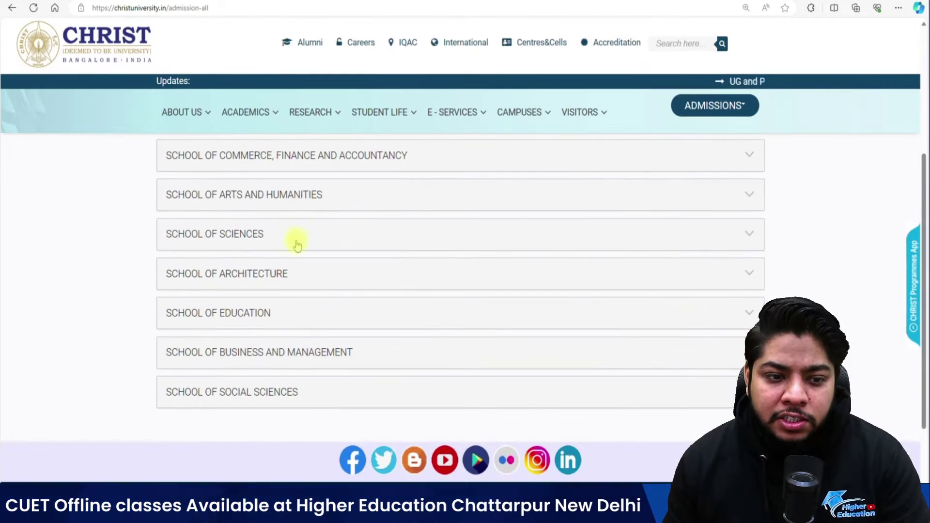
scroll(425, 270, "down", 4)
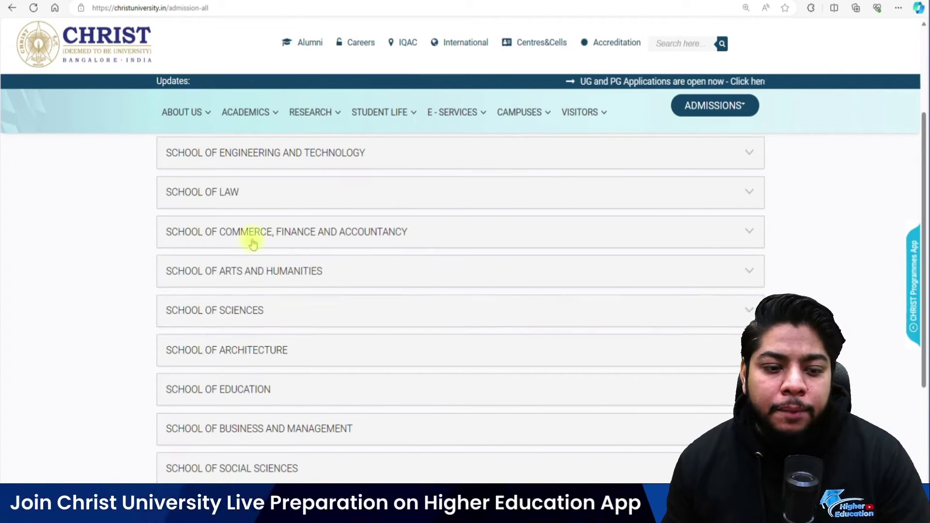
- Open School of Business and Management and click Apply on the Delhi NCR BBA programme row
left_click(285, 429)
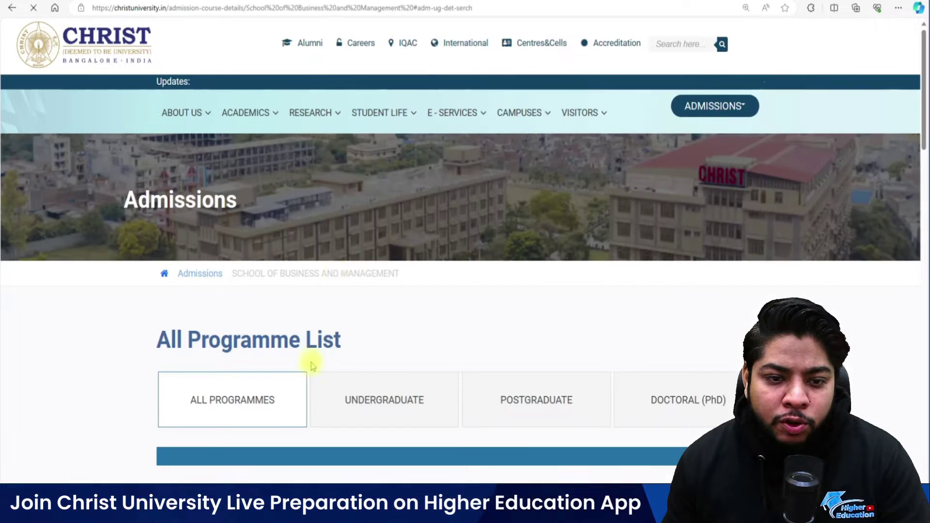
scroll(309, 377, "down", 10)
scroll(356, 226, "up", 3)
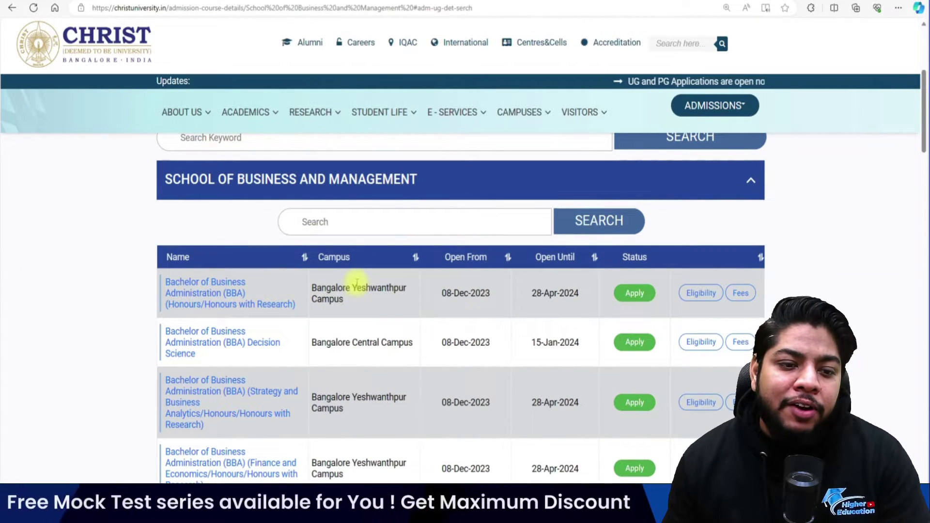
scroll(356, 282, "down", 2)
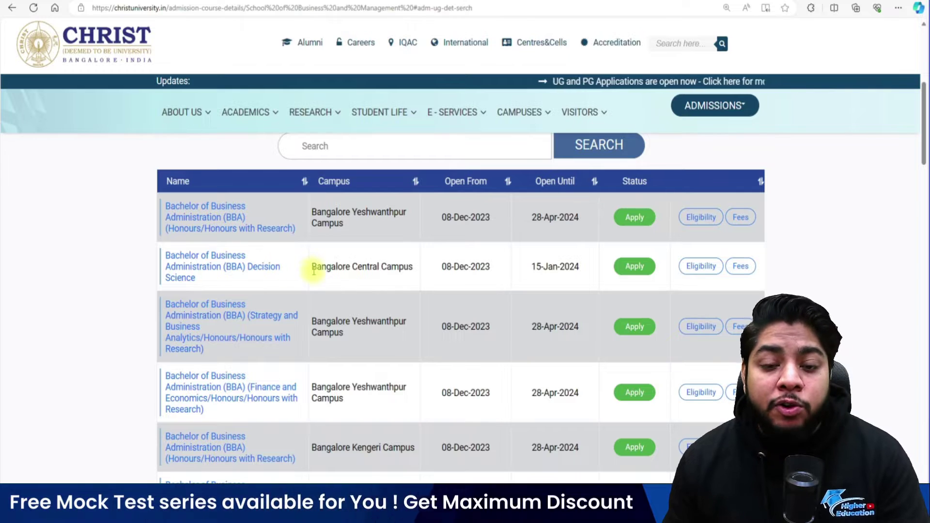
scroll(314, 271, "down", 8)
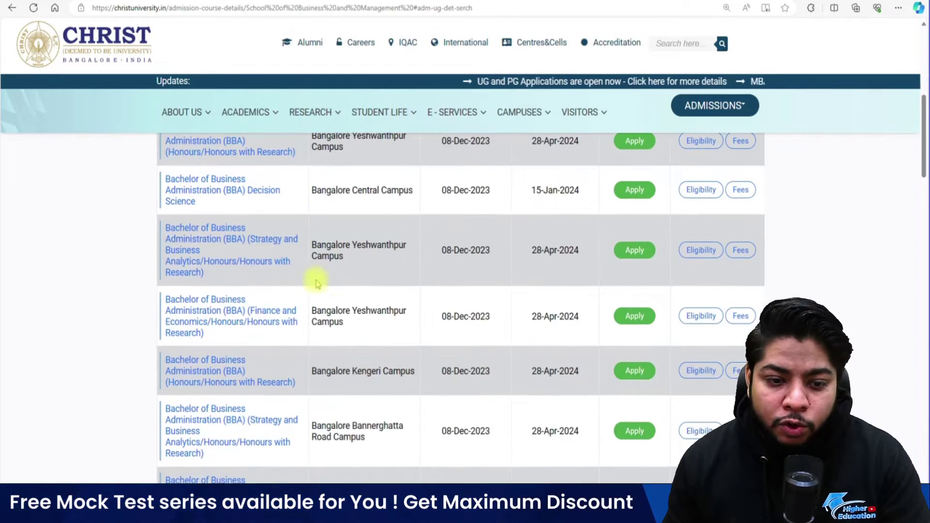
scroll(342, 288, "down", 10)
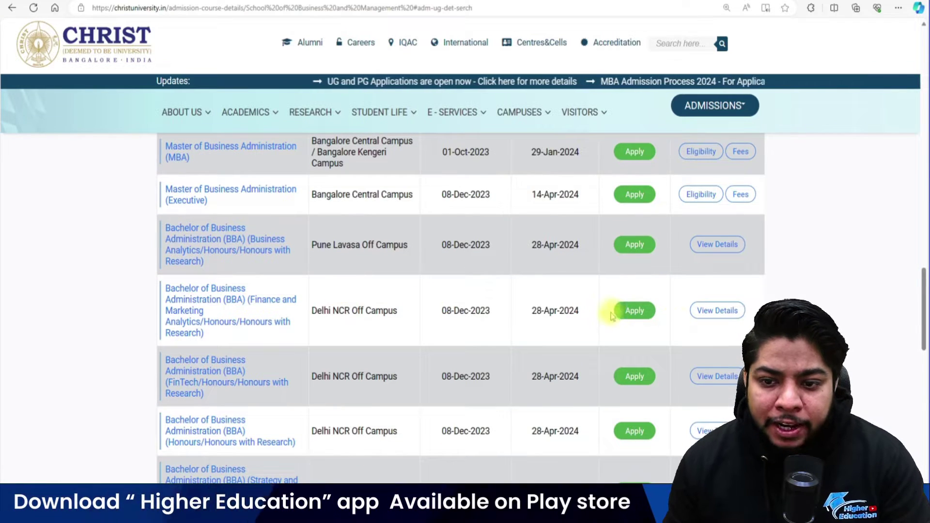
left_click(630, 311)
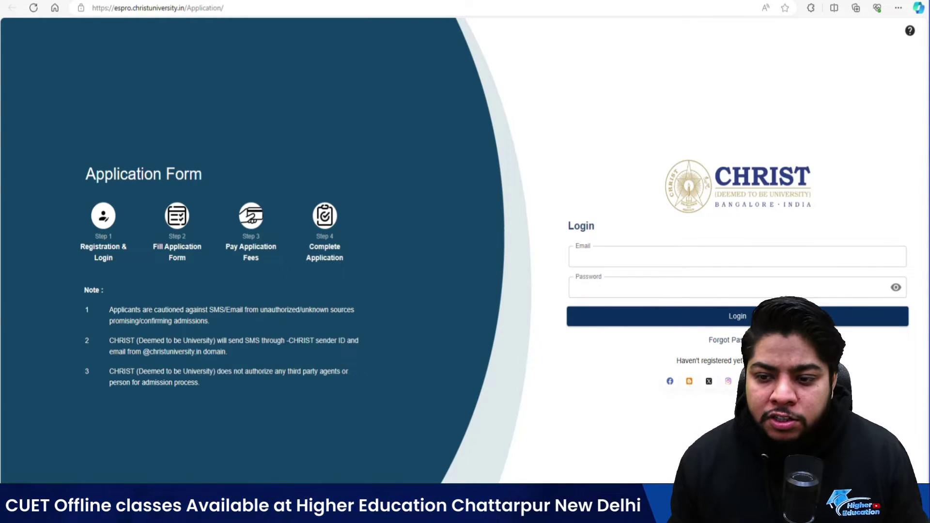
- Zoom to 110% and register as a new applicant with email, date of birth and matching passwords
key("ctrl+plus")
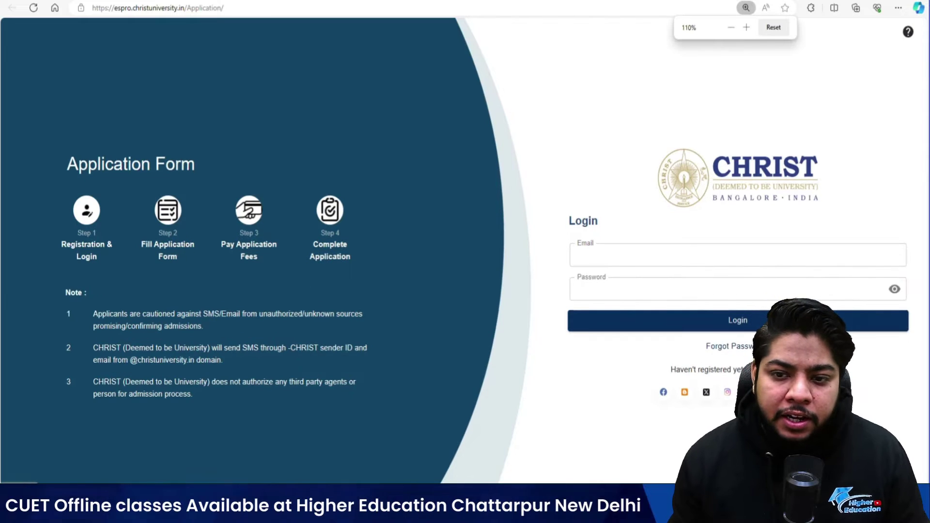
left_click(771, 369)
left_click(594, 187)
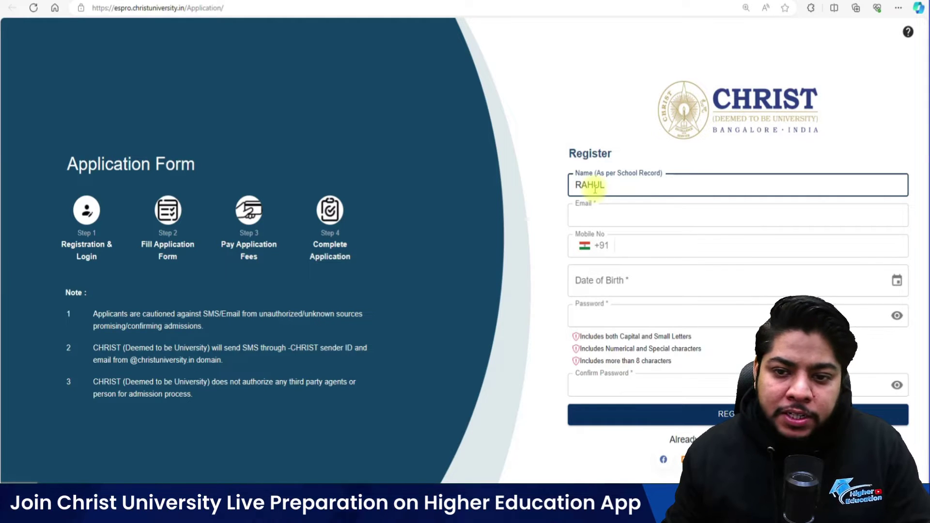
left_click(604, 213)
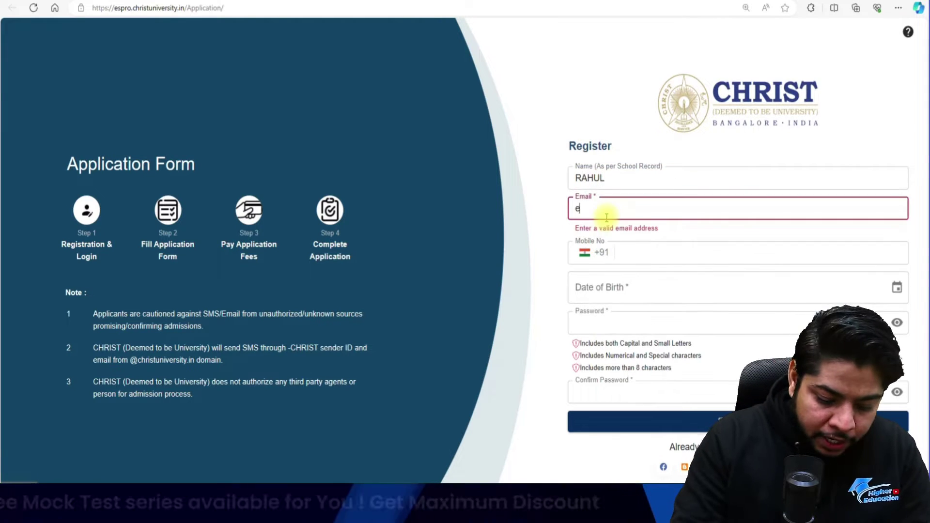
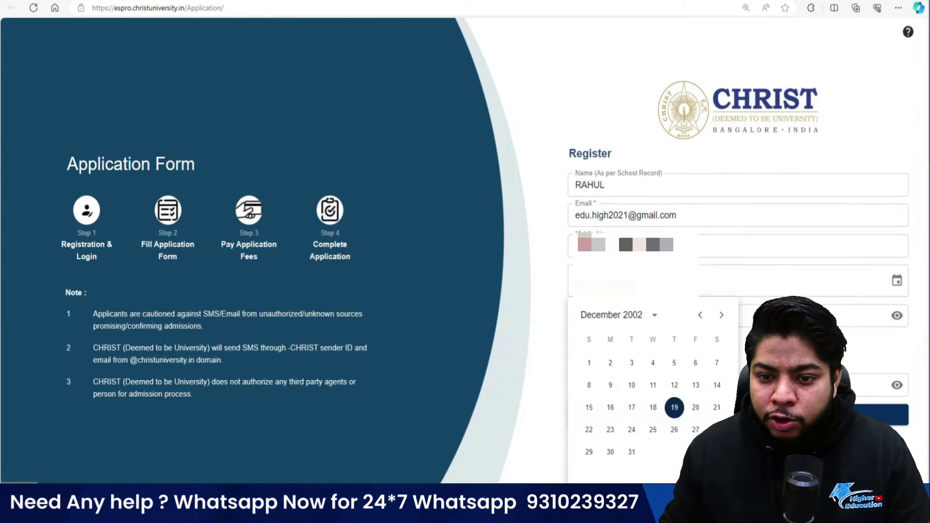
left_click(717, 430)
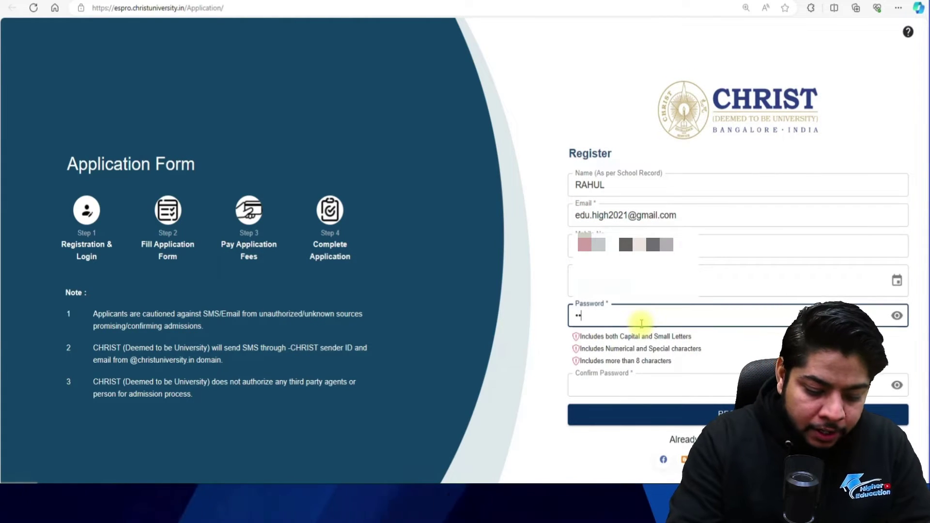
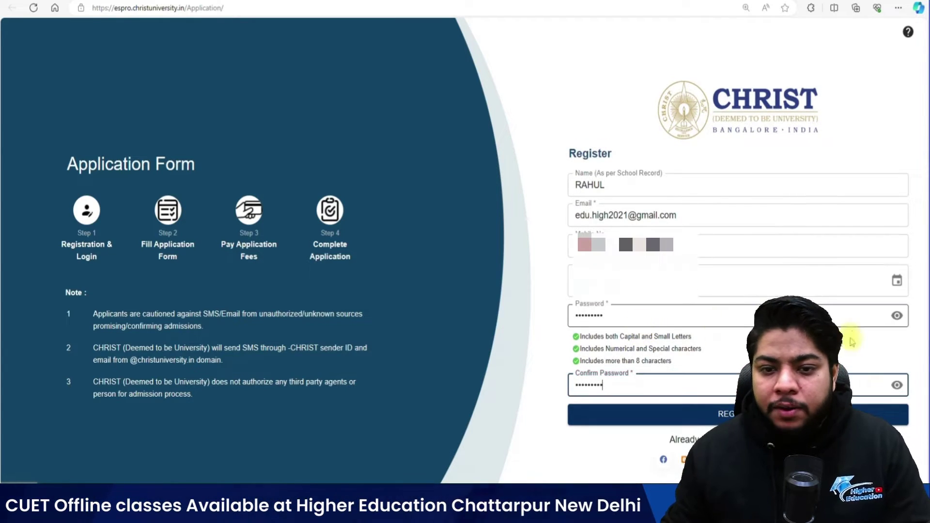
key("Return")
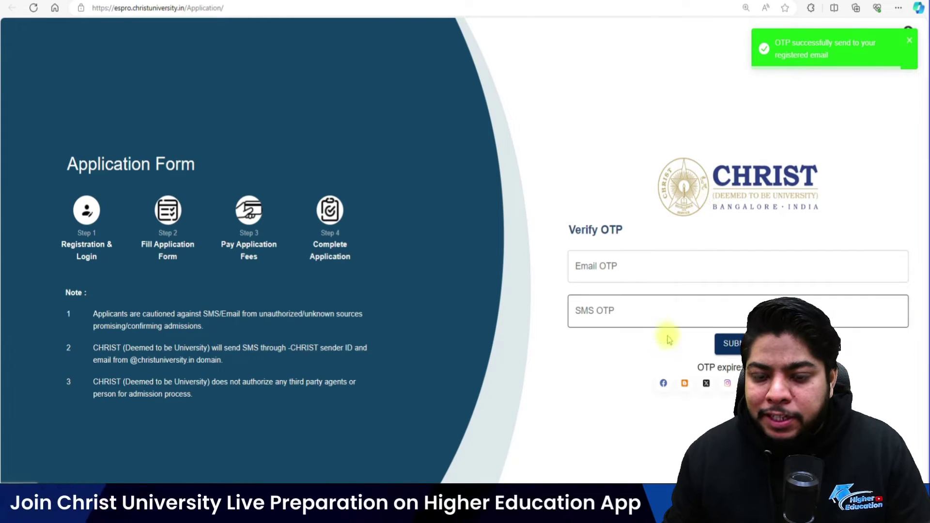
- Enter the received one-time code in both the SMS OTP and Email OTP fields and submit
left_click(616, 277)
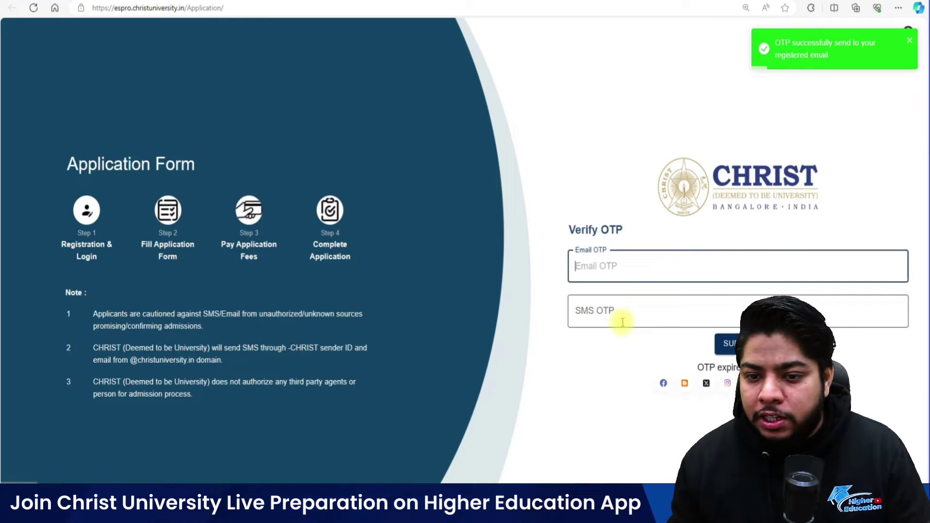
left_click(622, 322)
left_click(599, 277)
key("ctrl+v")
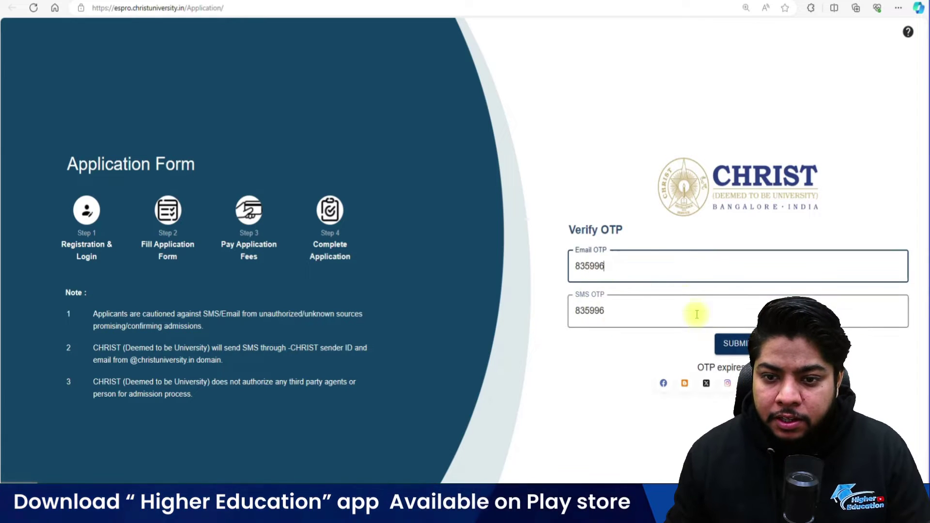
left_click(721, 343)
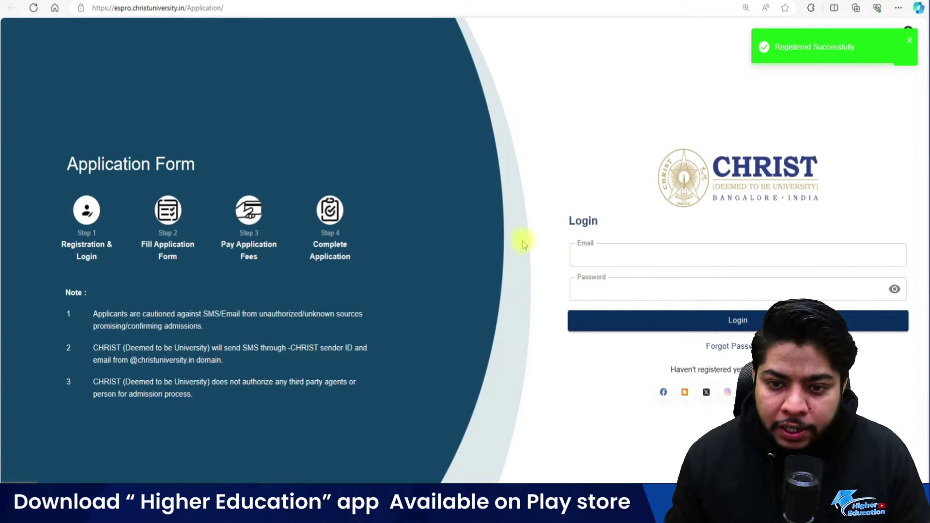
- Sign in with the registered email address, fixing its typo, and the account password
left_click(588, 252)
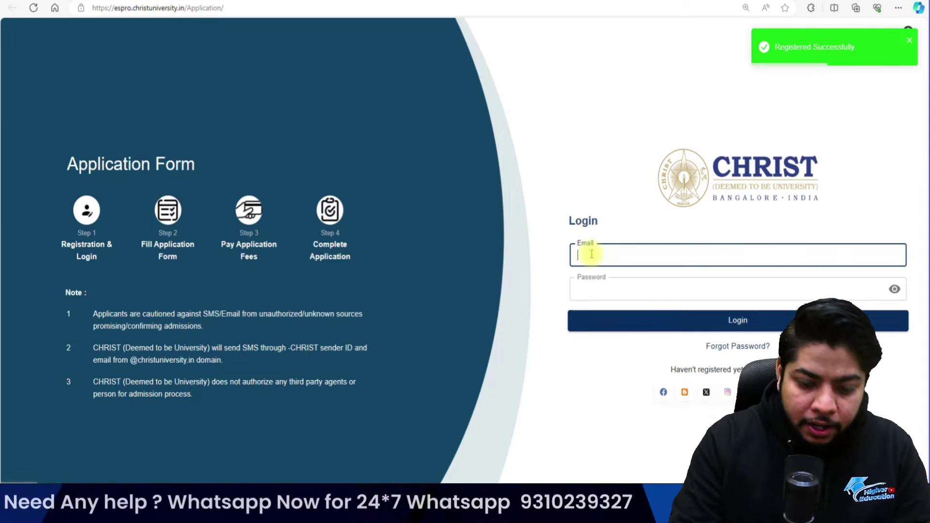
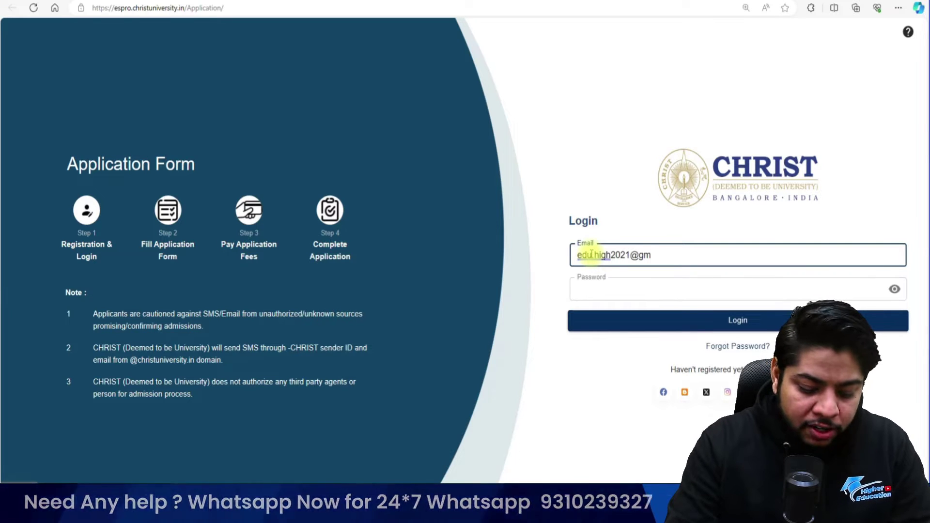
key("Tab")
type("********")
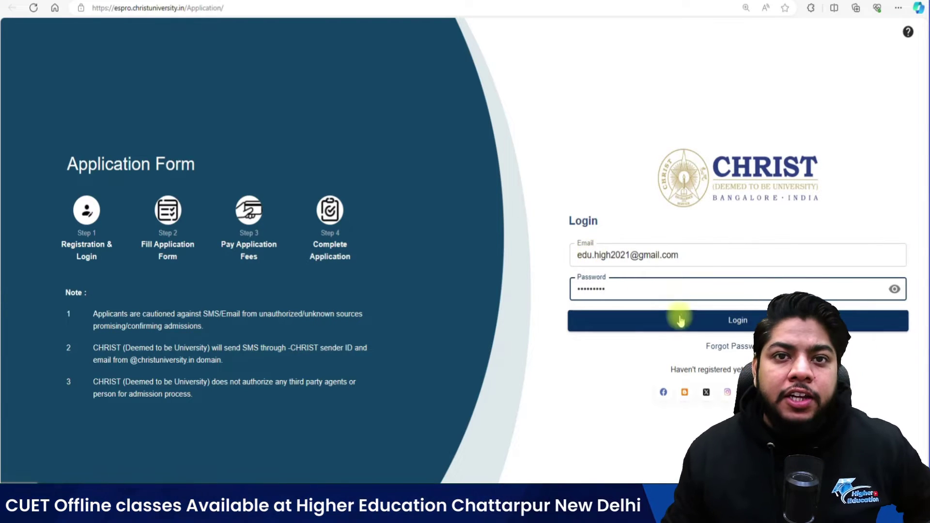
left_click(680, 319)
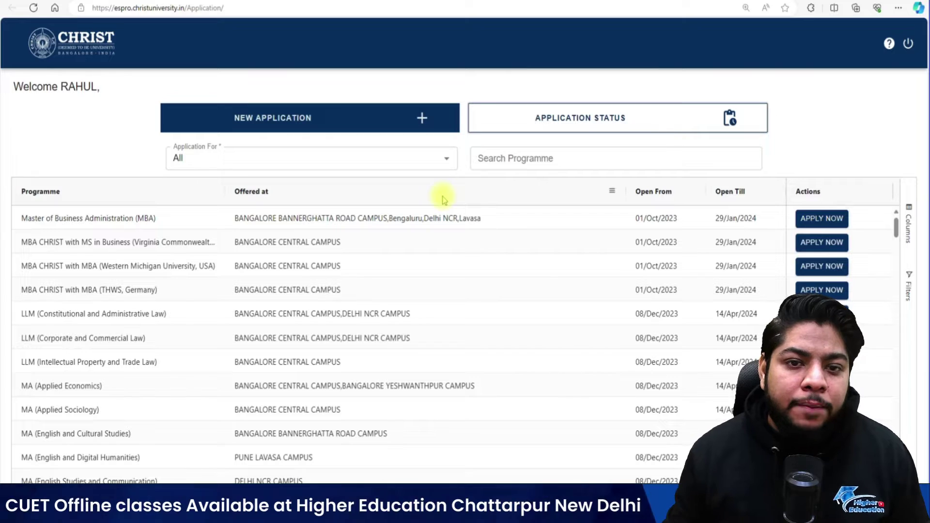
scroll(518, 228, "down", 7)
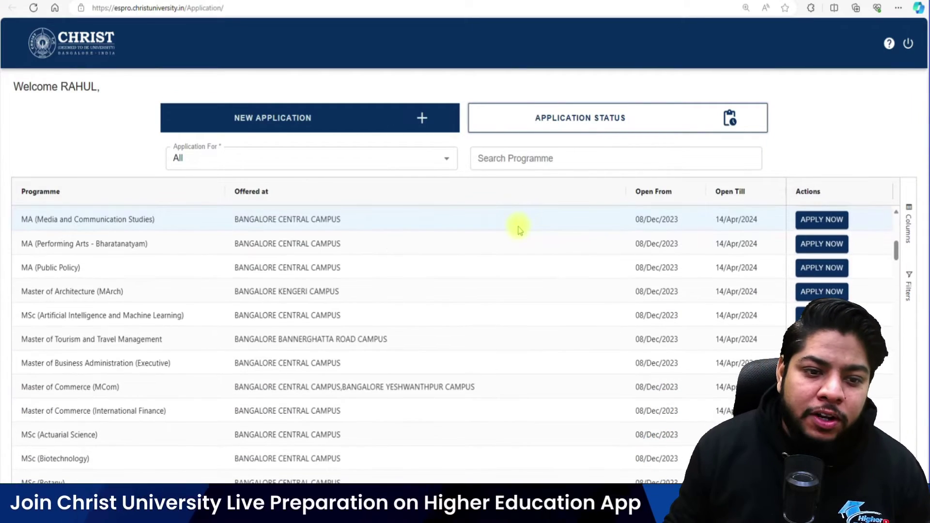
scroll(519, 227, "down", 3)
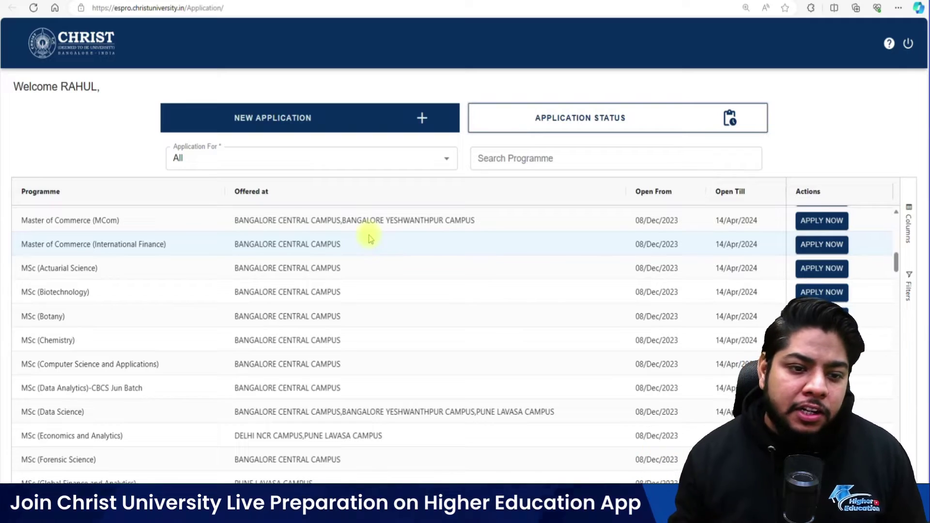
scroll(359, 243, "down", 10)
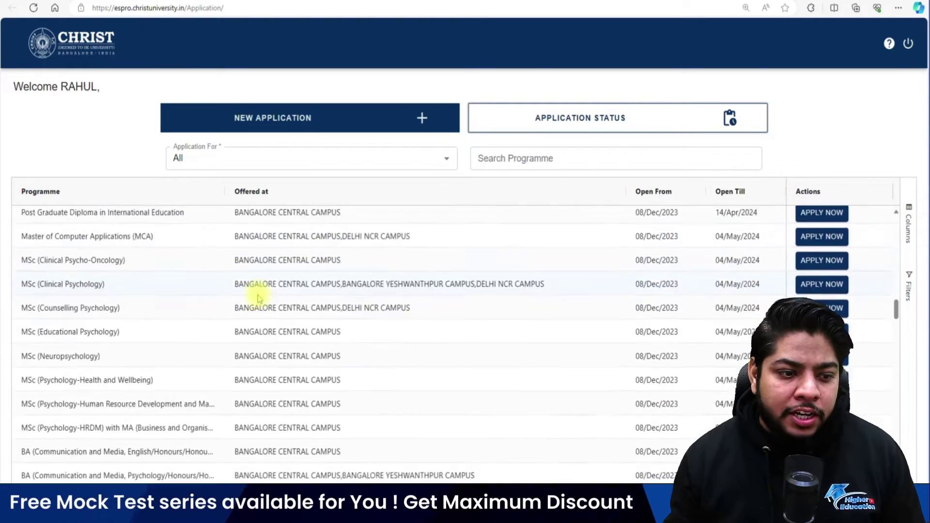
scroll(258, 298, "down", 10)
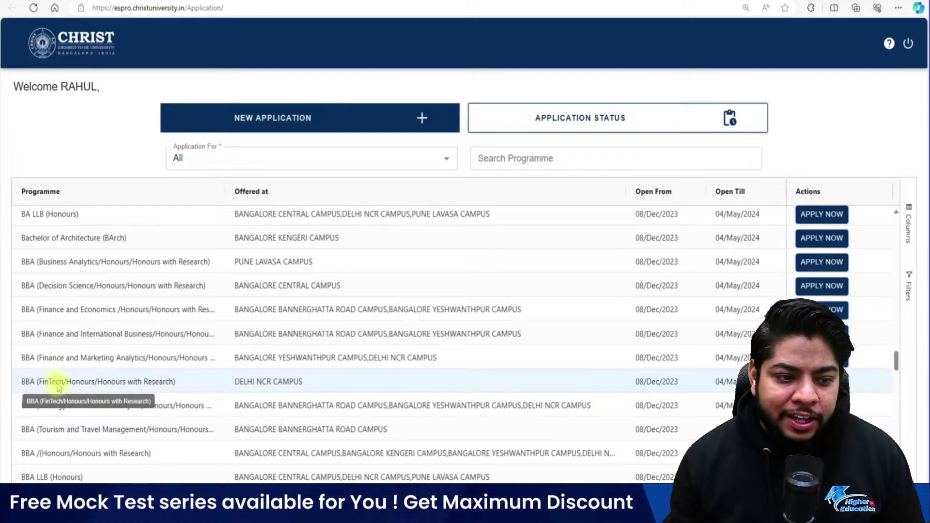
scroll(72, 378, "down", 1)
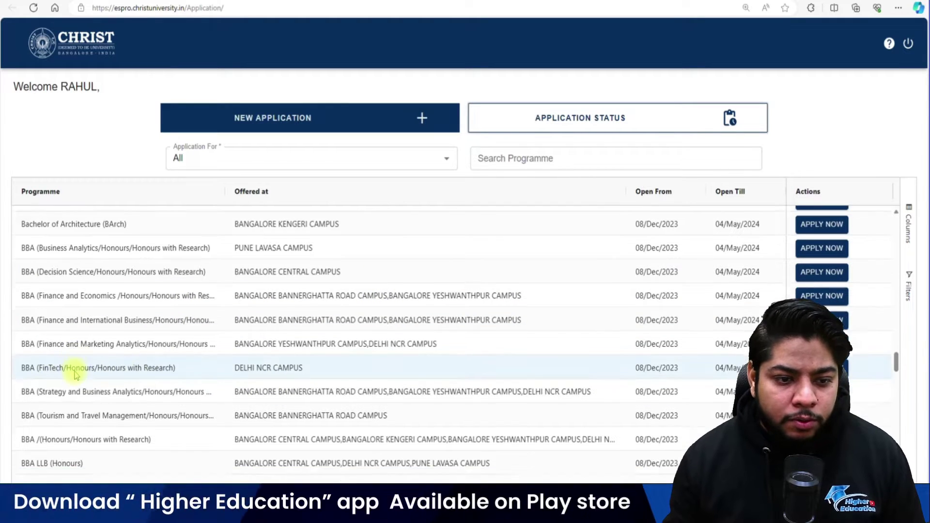
left_click(249, 341)
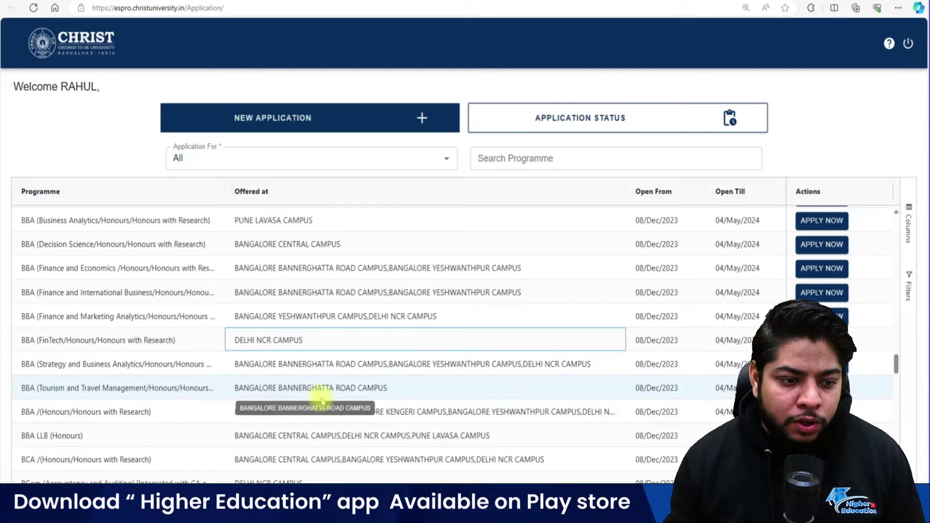
scroll(245, 339, "down", 5)
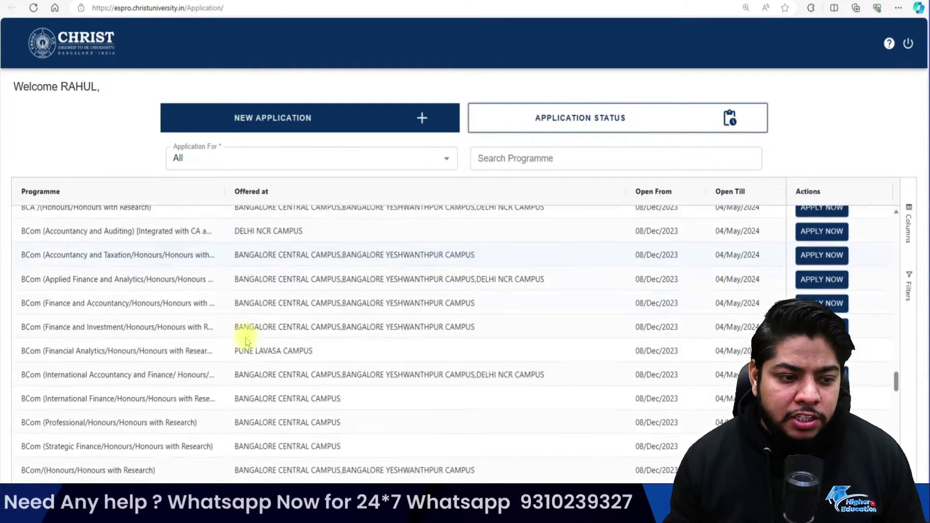
scroll(245, 338, "down", 20)
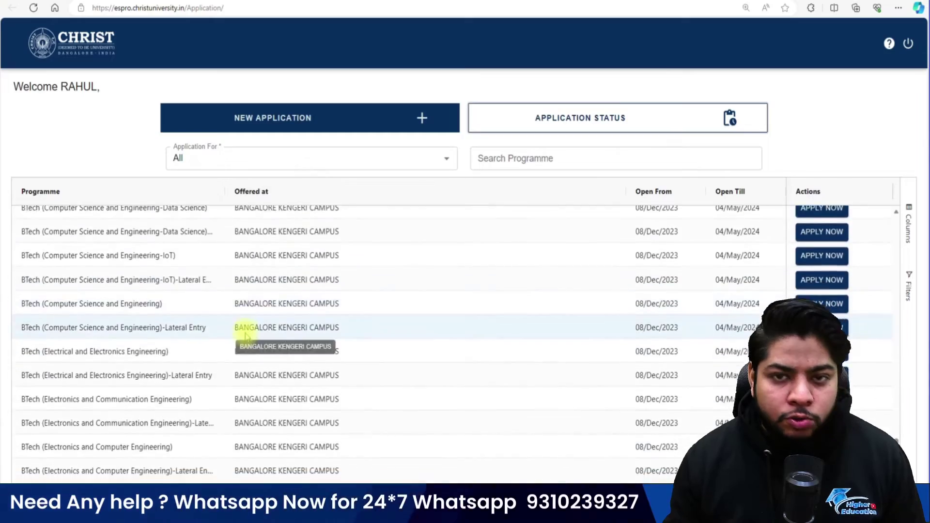
scroll(245, 336, "down", 3)
scroll(246, 336, "up", 20)
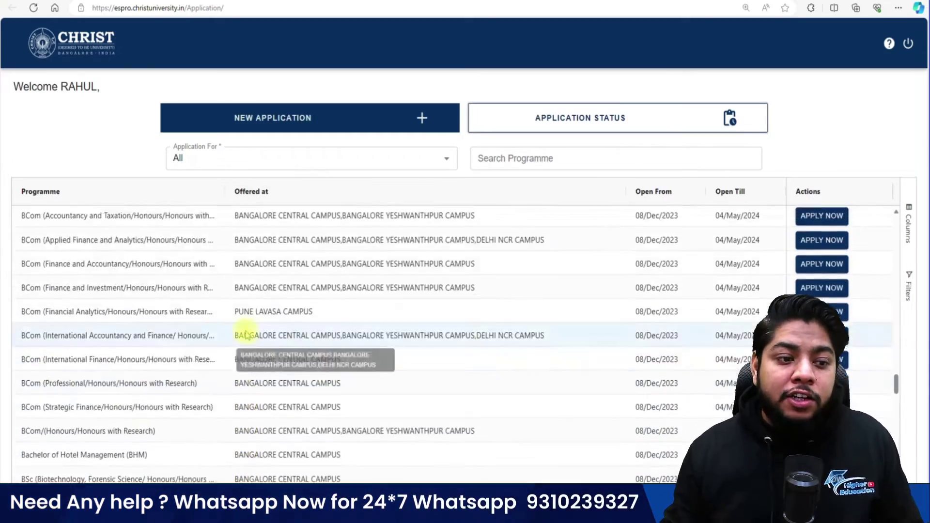
scroll(246, 336, "up", 8)
scroll(245, 335, "up", 7)
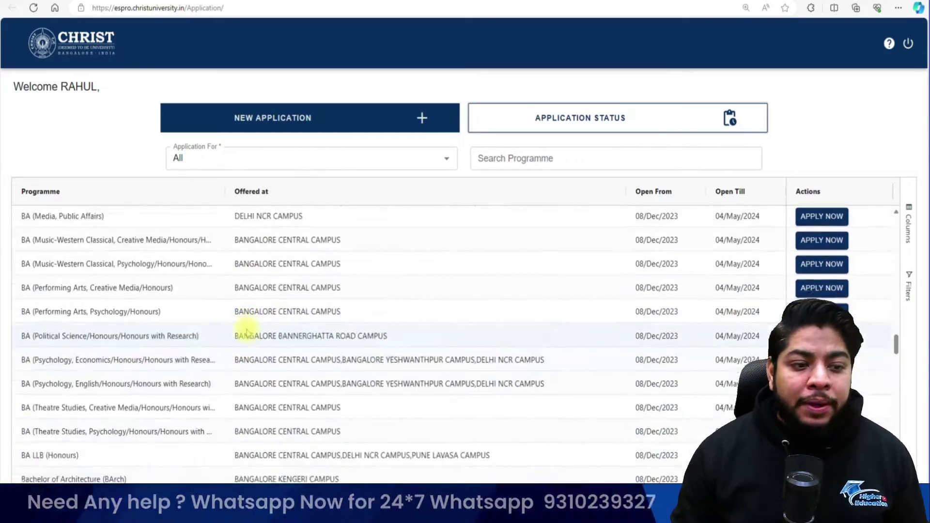
scroll(231, 300, "up", 15)
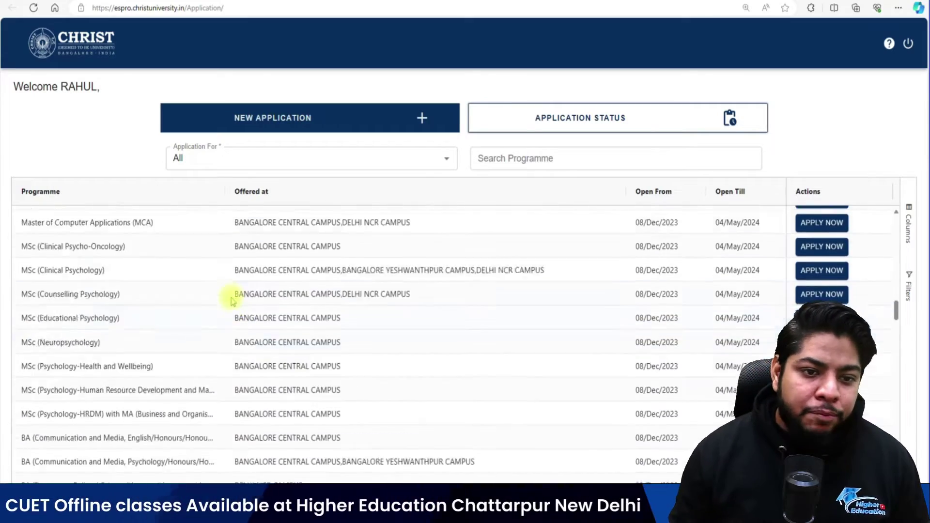
scroll(233, 298, "up", 8)
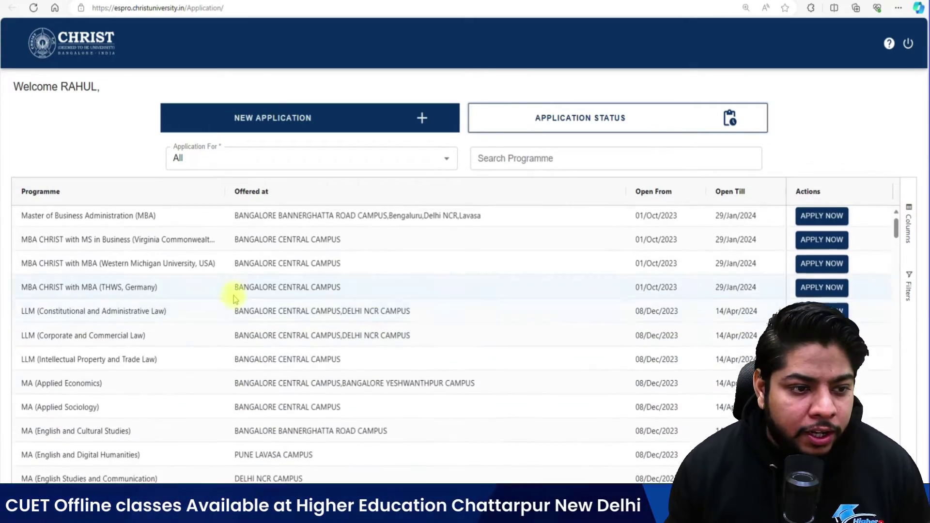
scroll(233, 298, "down", 20)
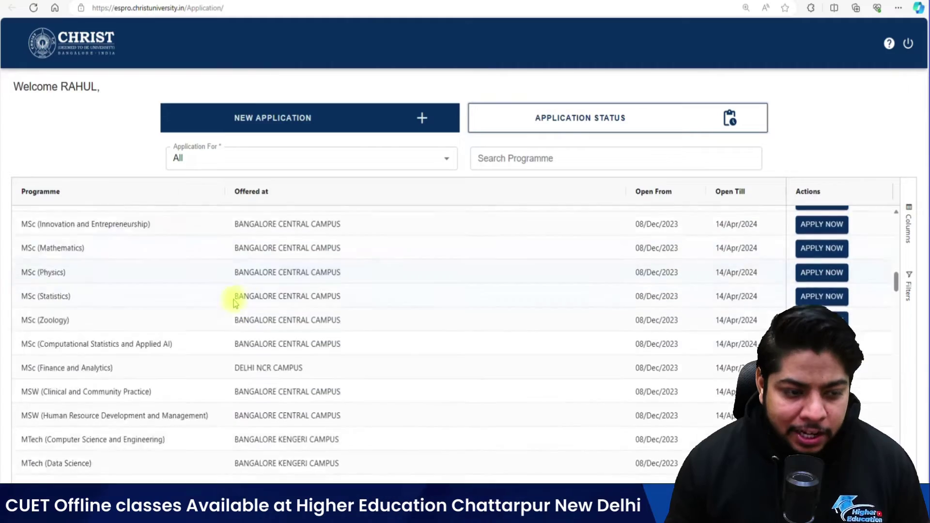
scroll(233, 304, "down", 10)
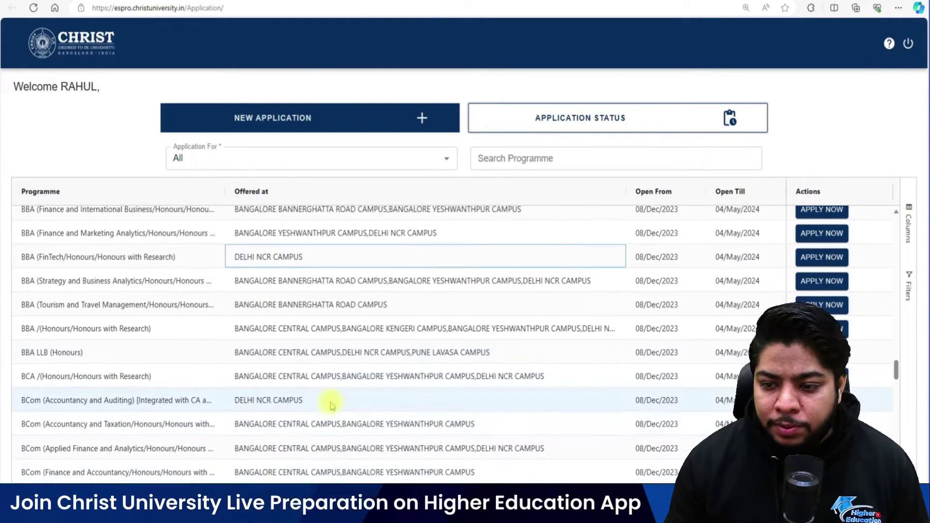
- Choose BCom Accountancy and Auditing at Delhi NCR Campus as the first preference
left_click(822, 400)
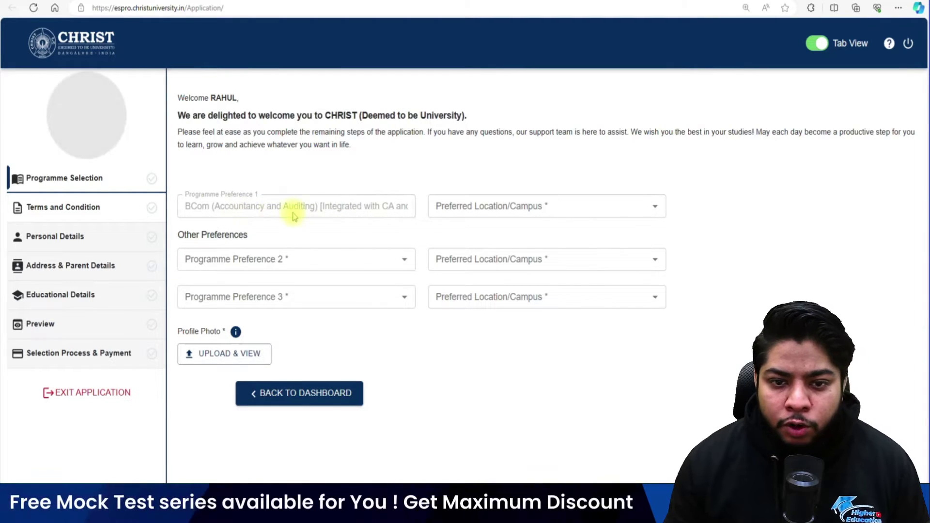
left_click(497, 207)
left_click(487, 231)
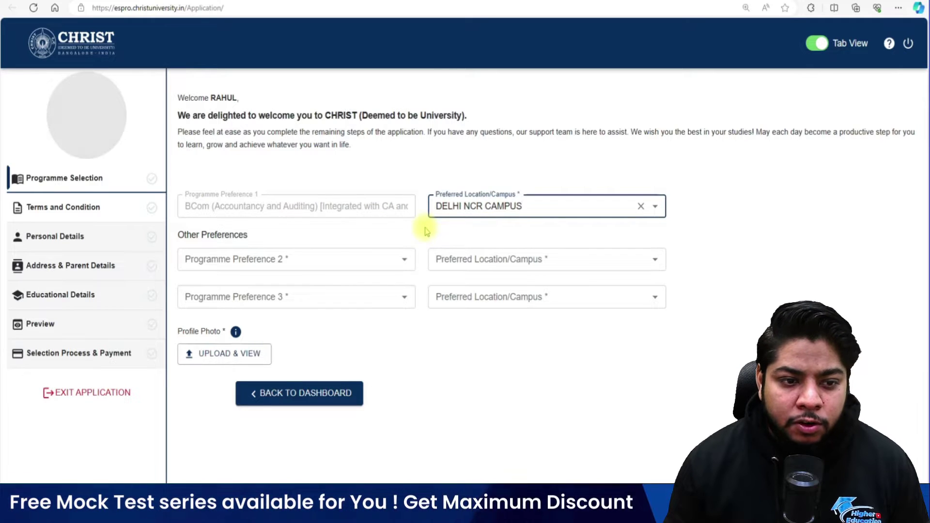
- Add BCom Applied Finance and Analytics and BCom International Accountancy and Finance, both Delhi NCR Campus, as preferences 2 and 3
left_click(289, 261)
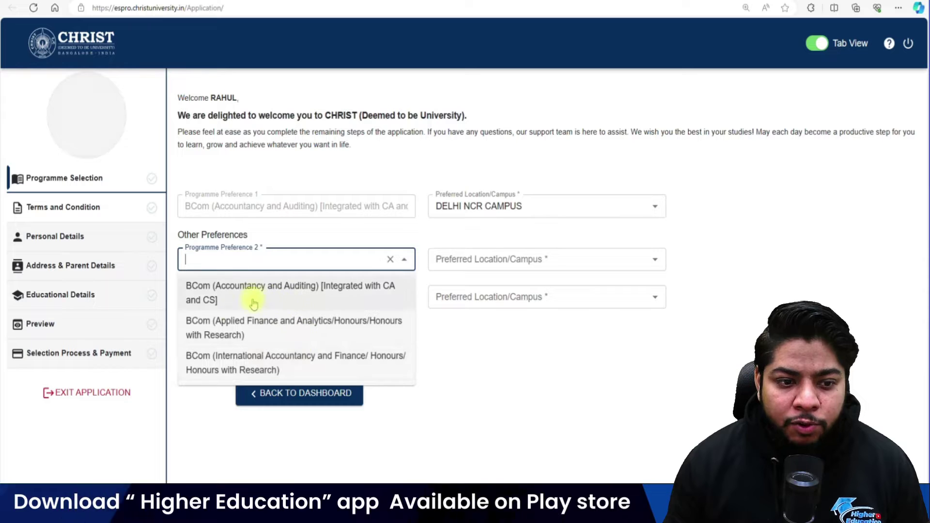
left_click(253, 335)
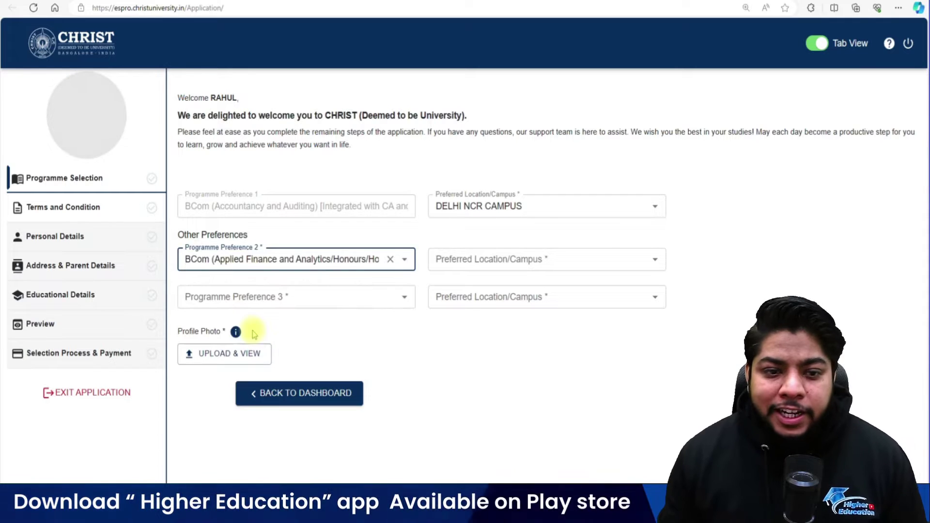
left_click(514, 260)
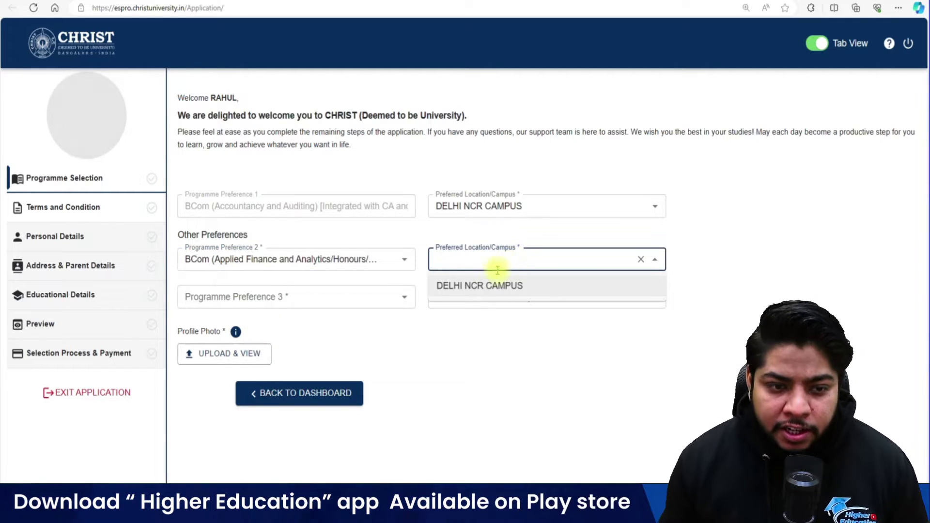
left_click(491, 285)
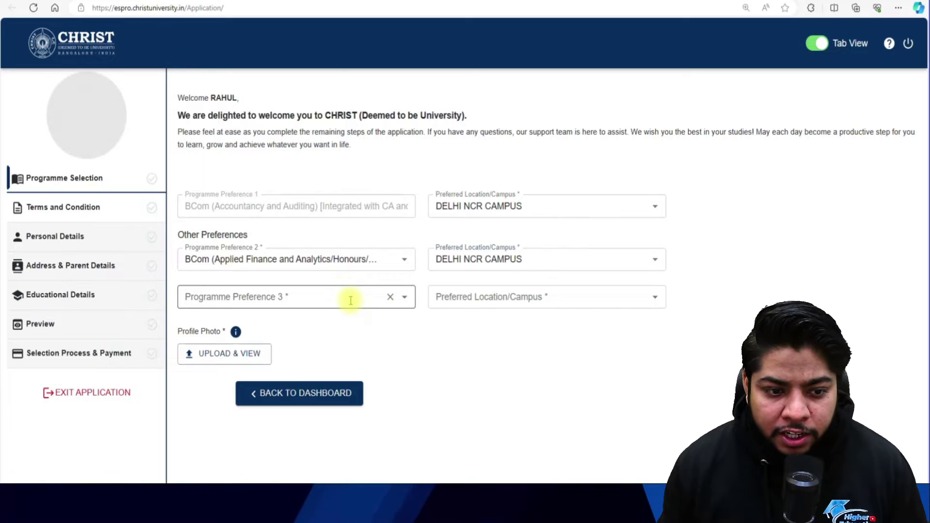
left_click(315, 305)
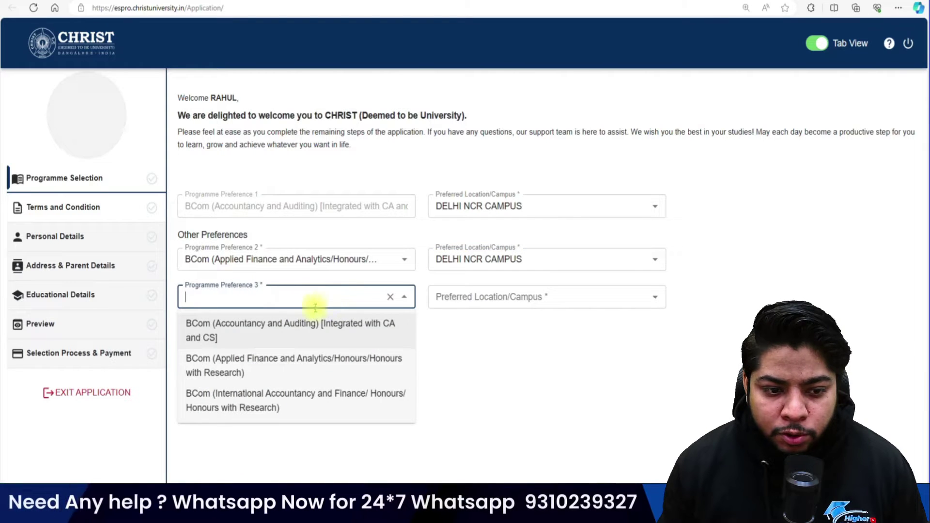
left_click(279, 401)
left_click(504, 300)
left_click(492, 322)
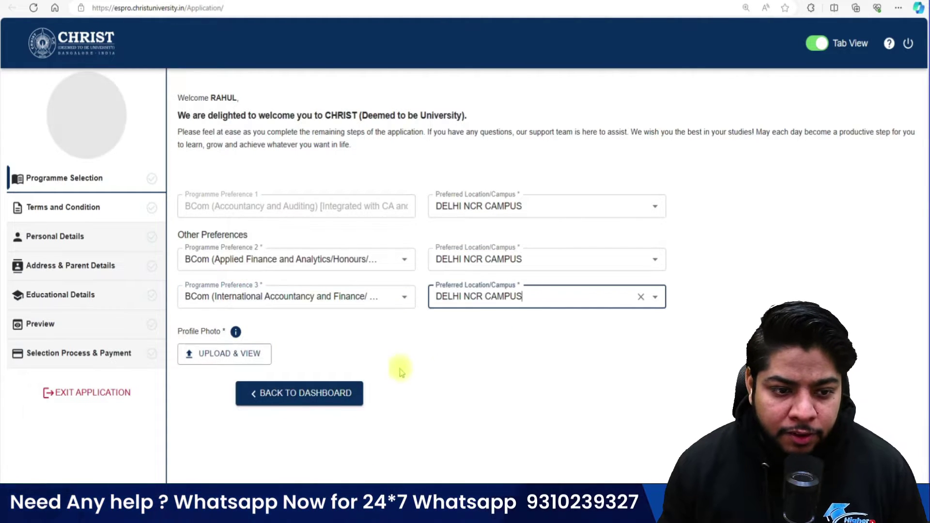
- Upload kpic.jpg as the profile photo, then accept the Terms & Conditions
left_click(242, 355)
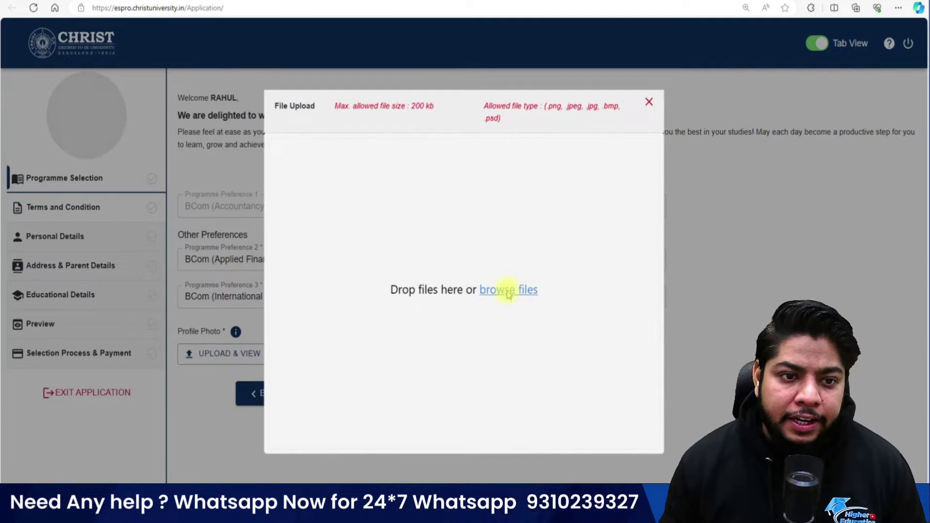
left_click(507, 294)
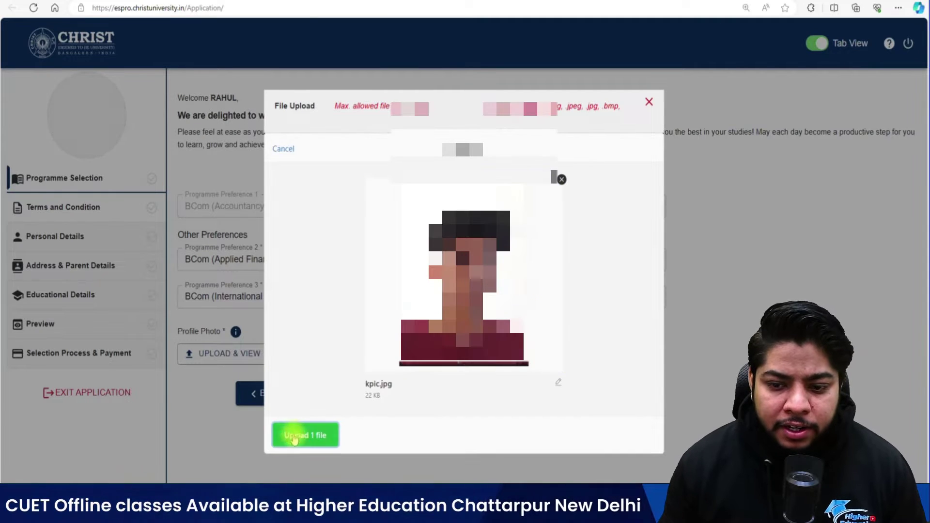
left_click(294, 439)
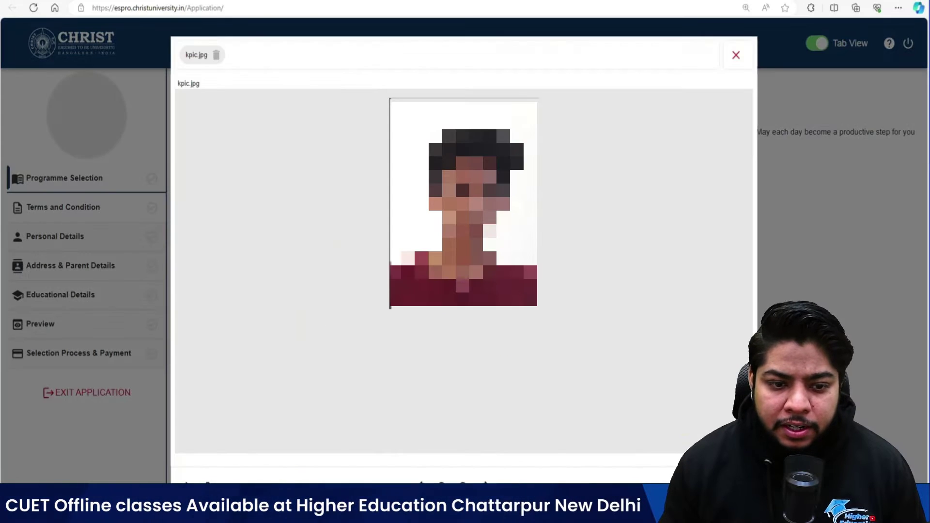
left_click(736, 55)
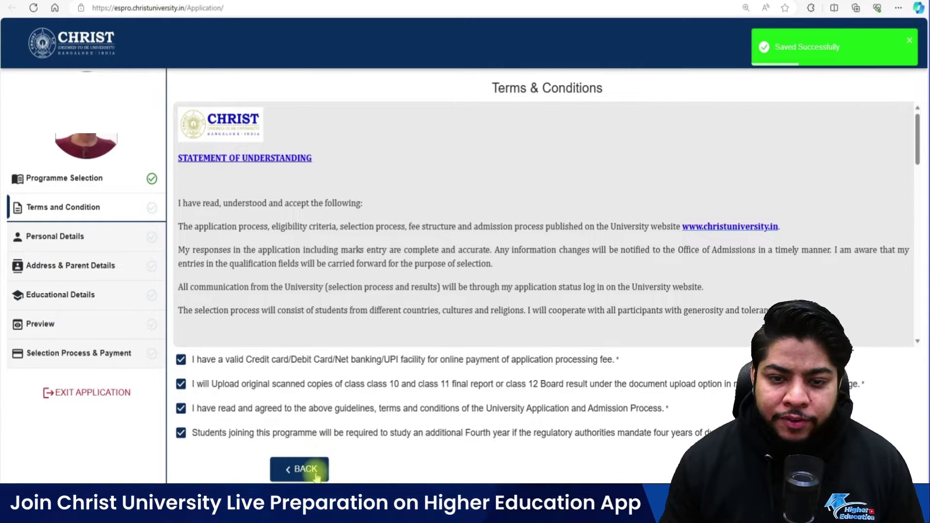
left_click(796, 469)
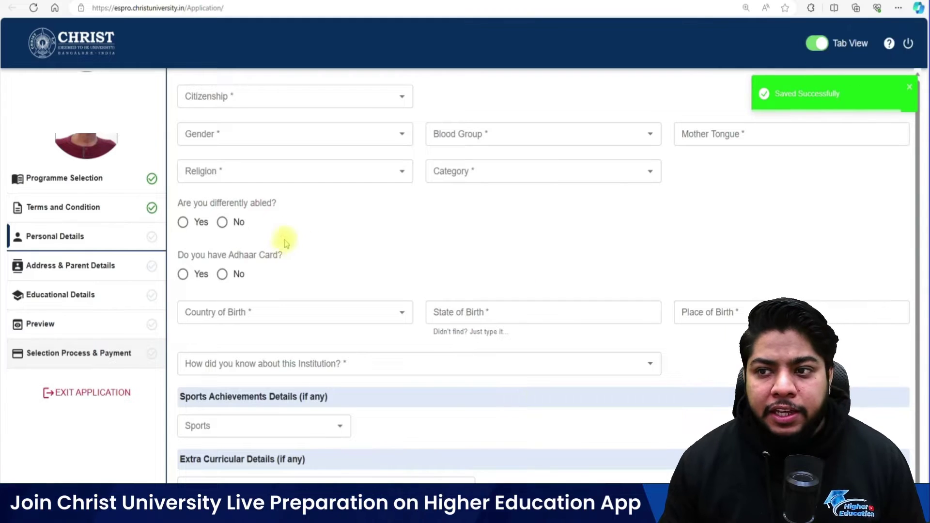
- Set citizenship to Indian, gender to Male and blood group to B+ve
scroll(609, 266, "down", 1)
scroll(291, 182, "up", 1)
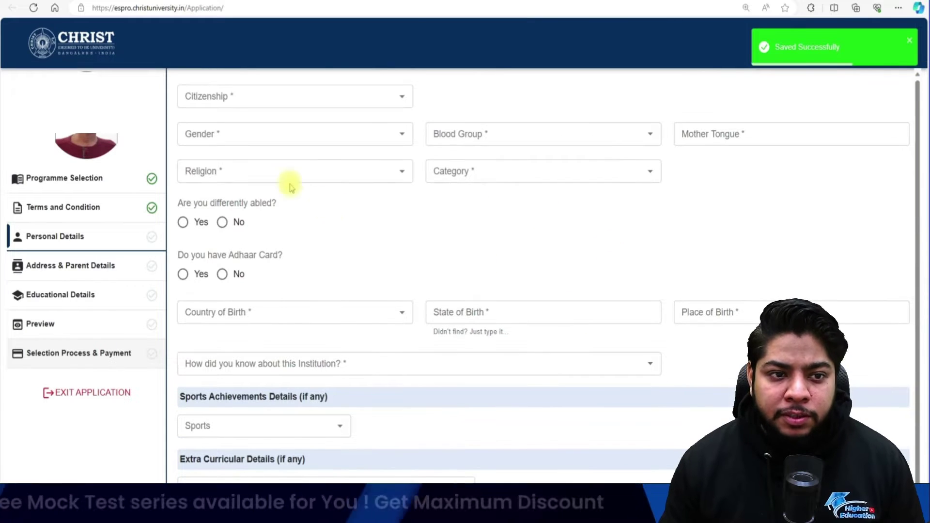
left_click(260, 102)
left_click(246, 123)
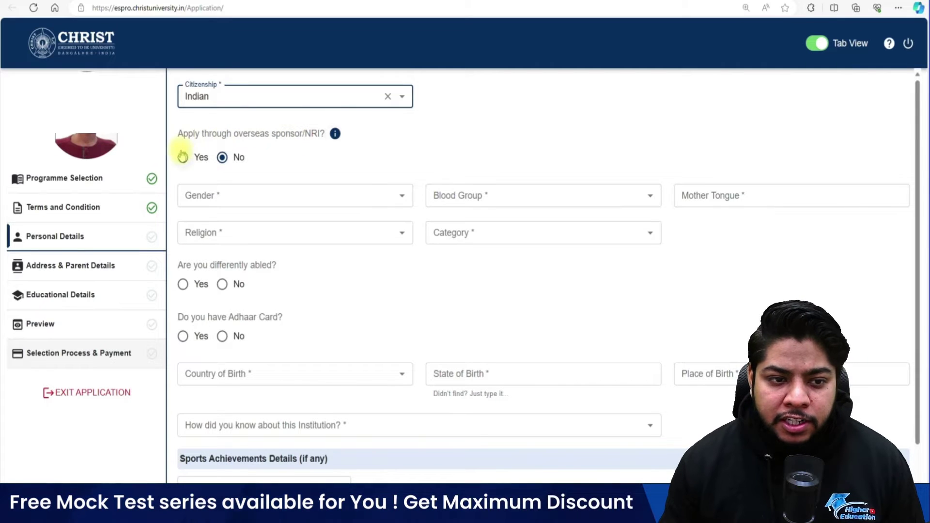
left_click(311, 189)
left_click(224, 243)
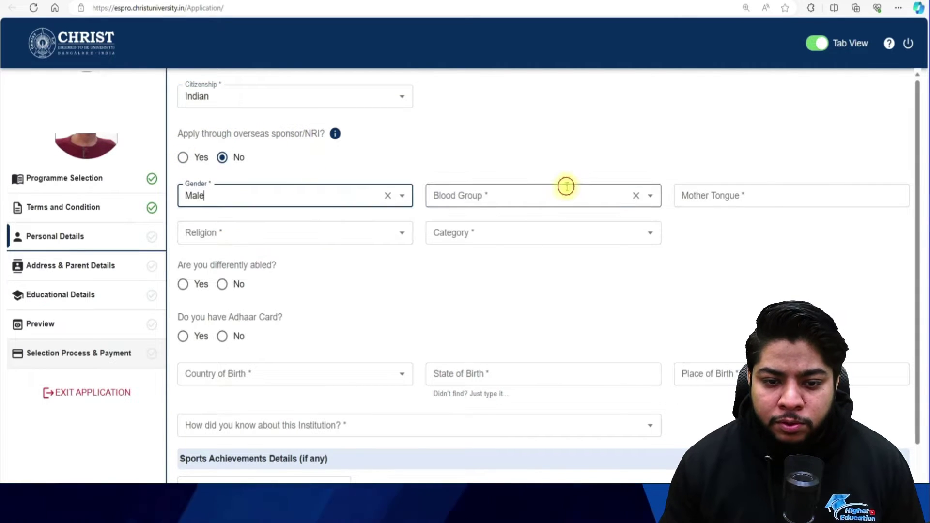
left_click(565, 190)
left_click(476, 327)
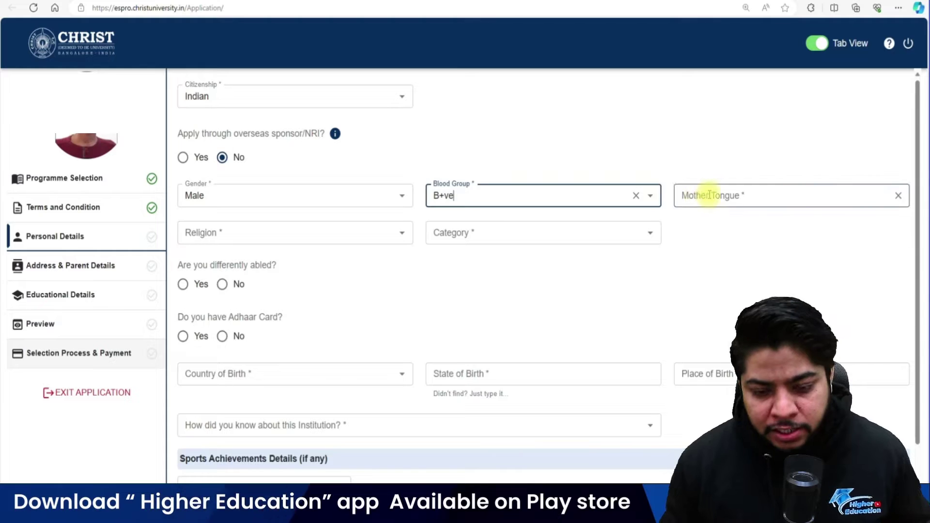
- Set mother tongue to Hindi, religion to Hinduism and category to General
left_click(709, 195)
type("hini")
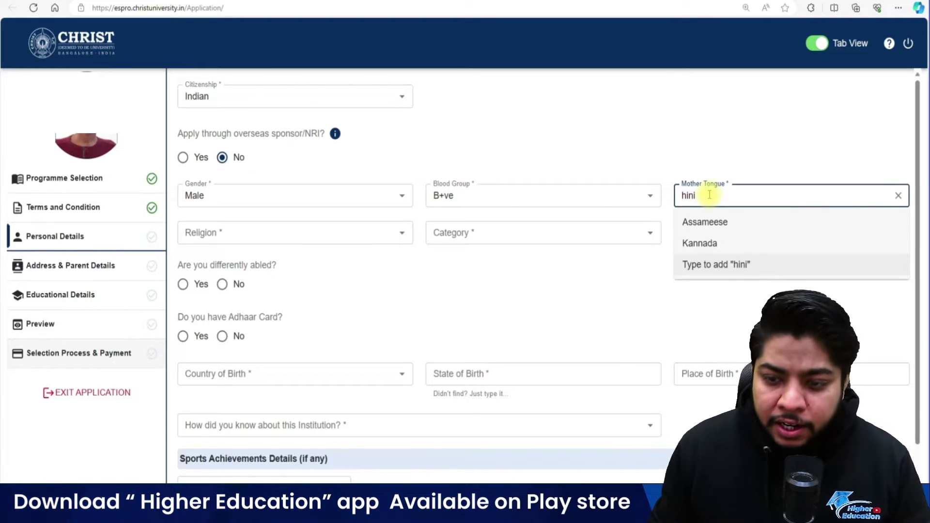
key("BackSpace")
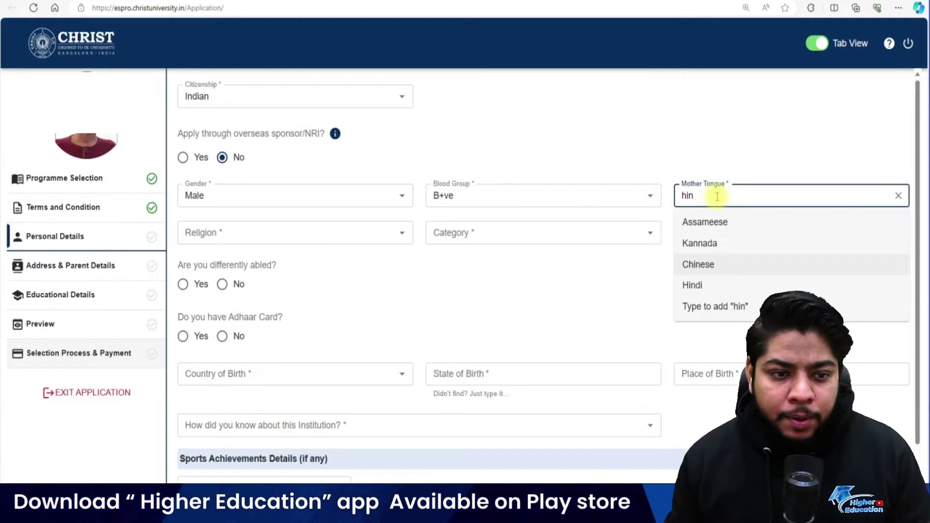
left_click(696, 284)
left_click(387, 242)
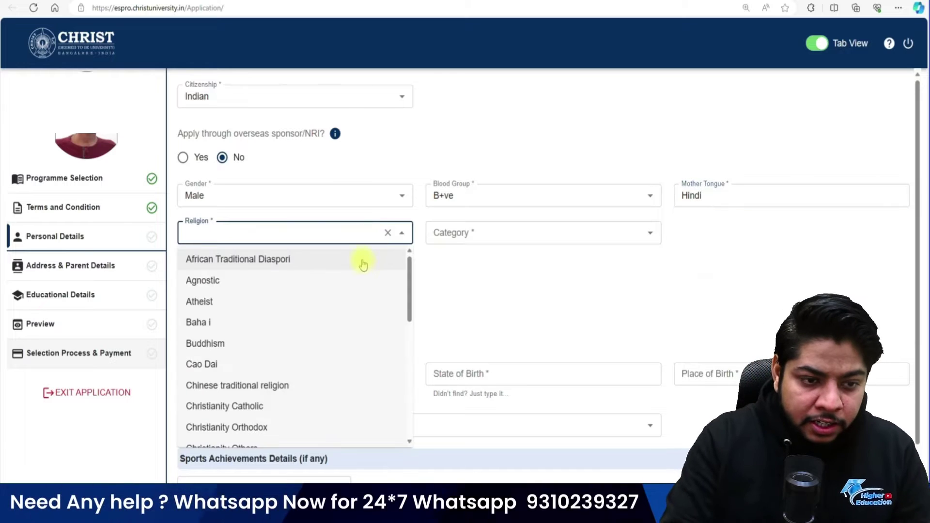
type("hin")
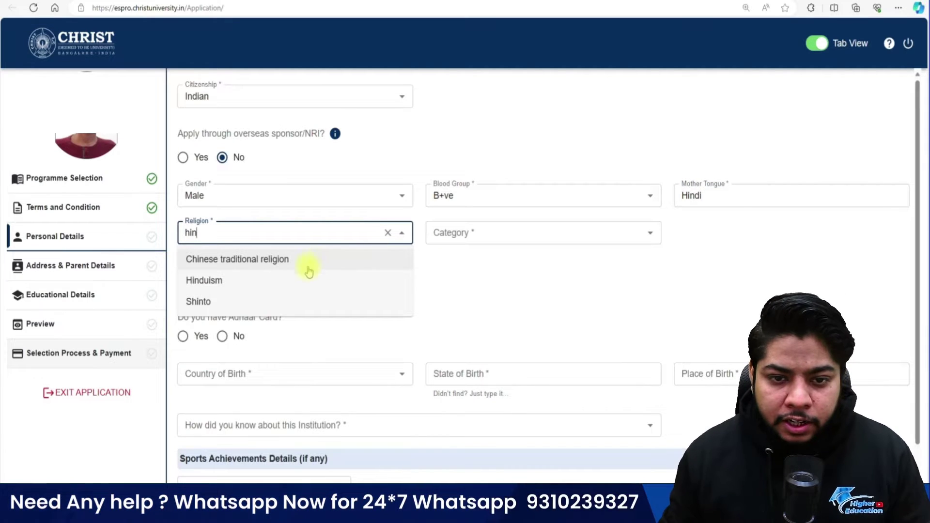
left_click(300, 281)
left_click(495, 233)
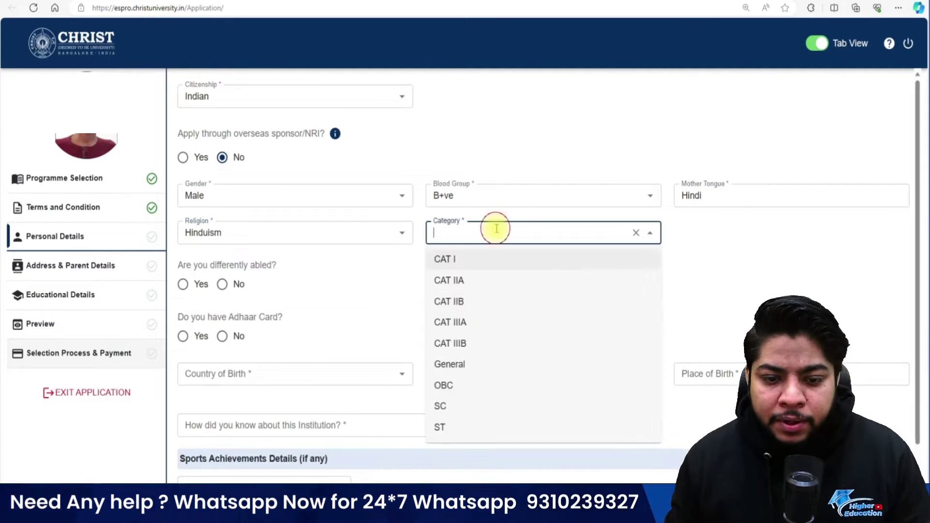
left_click(466, 369)
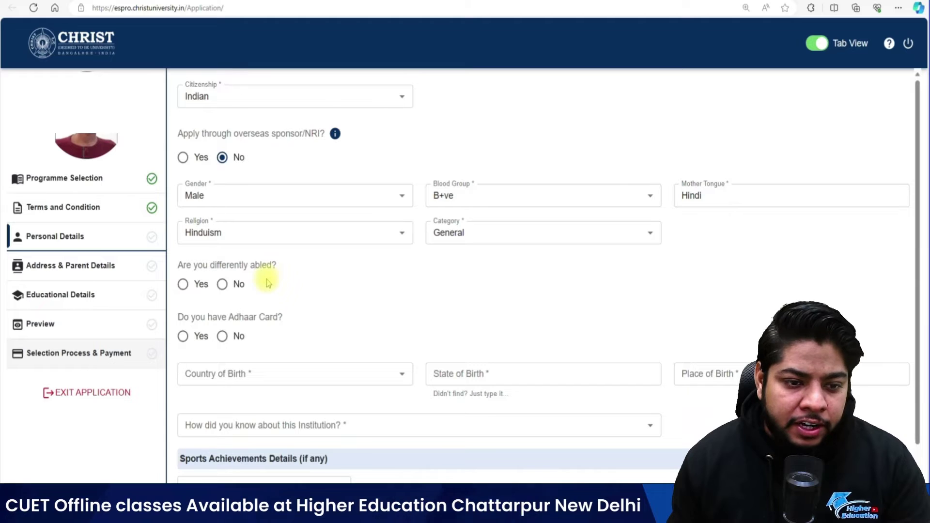
- Answer No to being differently abled, having an Aadhaar card, and having enrolled for Aadhaar
left_click(236, 282)
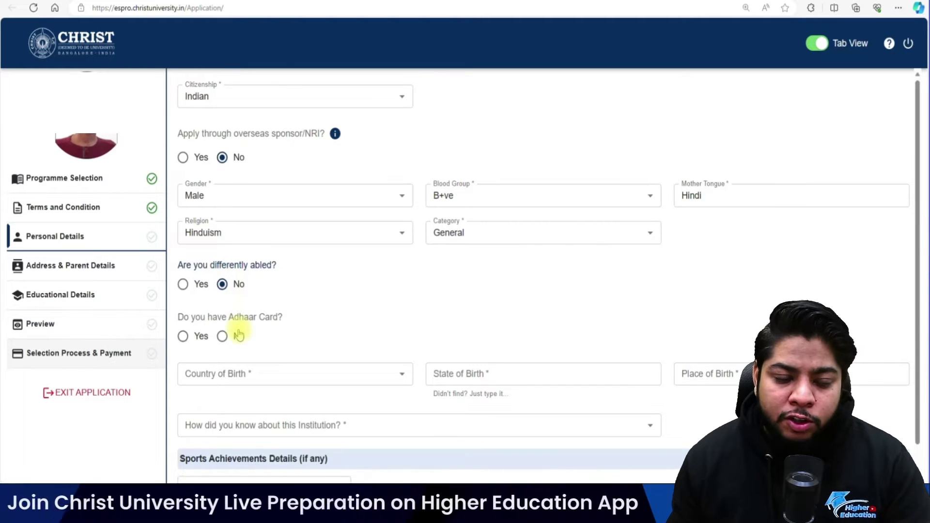
left_click(223, 335)
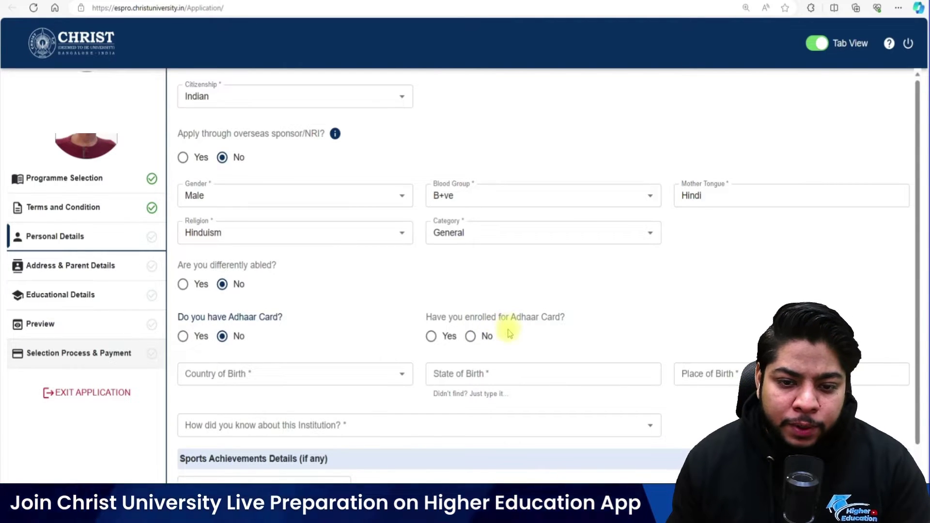
left_click(479, 335)
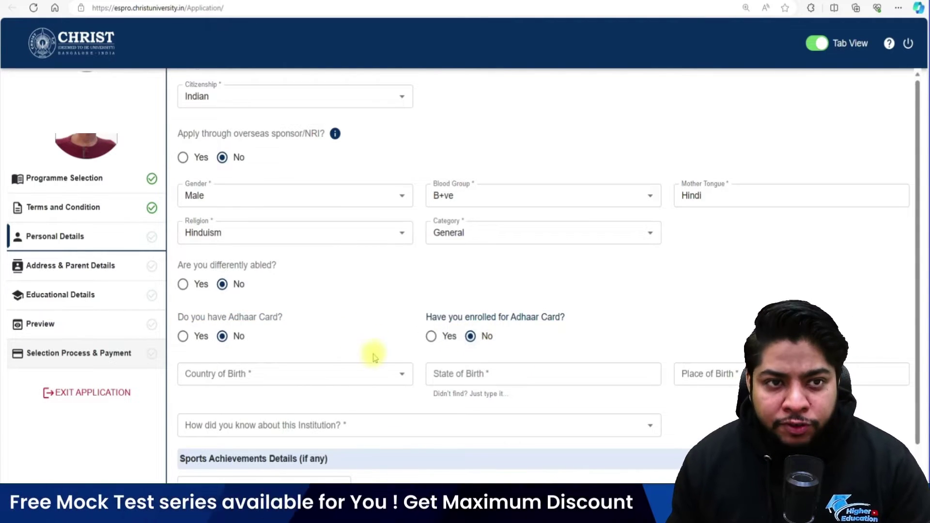
scroll(368, 358, "down", 1)
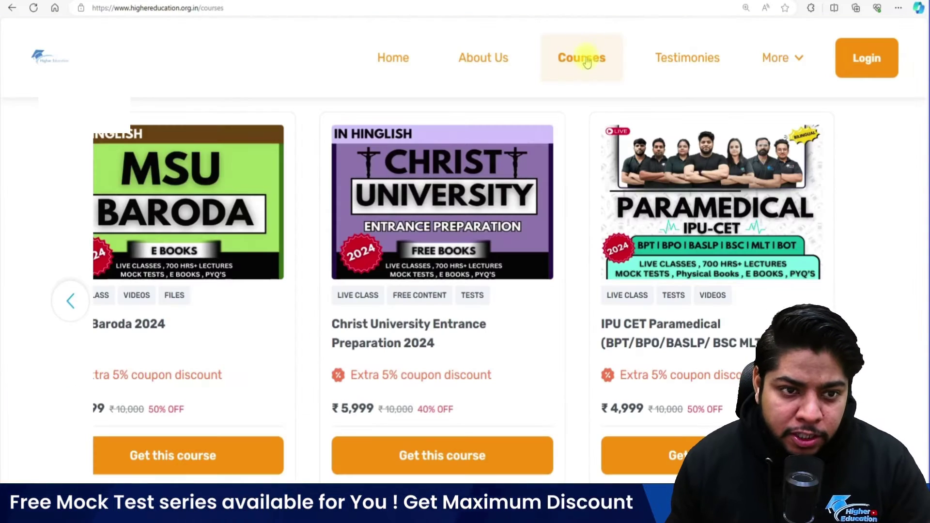
- Open the Christ University Entrance Preparation 2024 course and apply the MAXDISCOUNT coupon
scroll(504, 145, "up", 10)
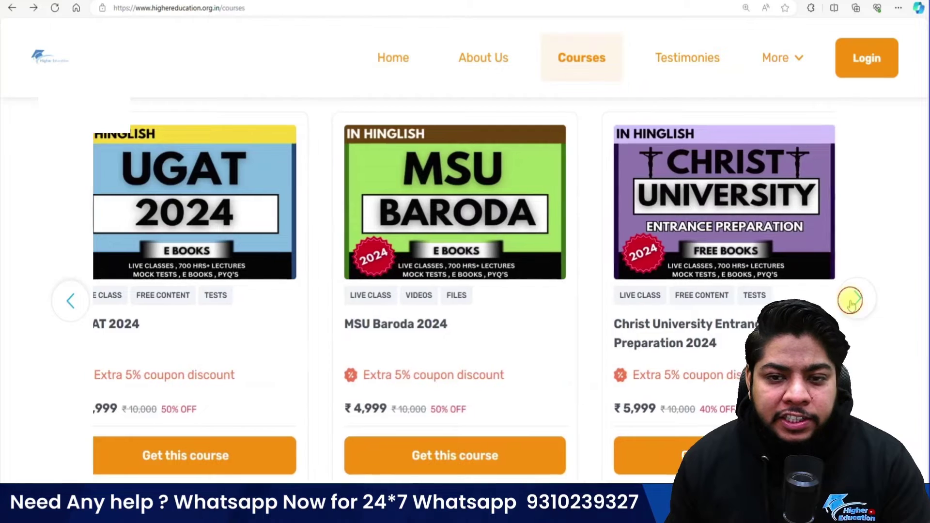
left_click(853, 299)
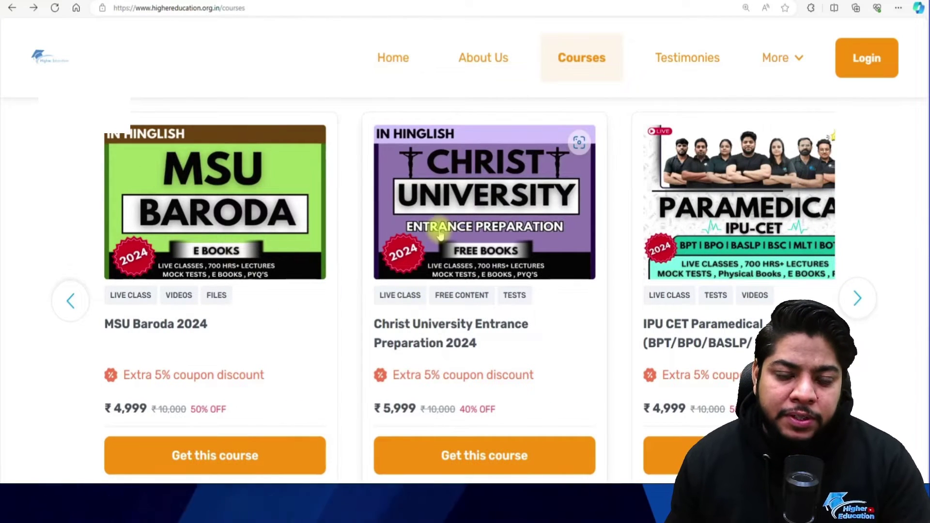
left_click(437, 229)
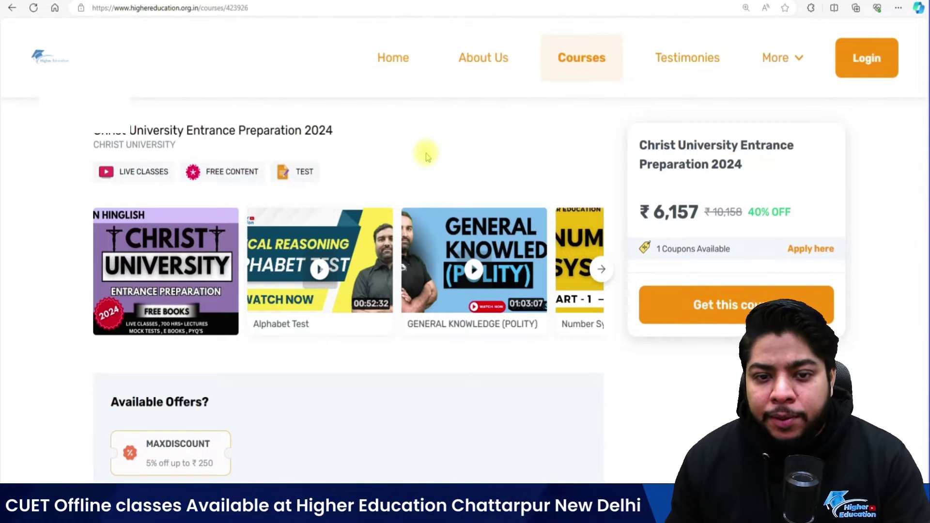
scroll(436, 169, "down", 5)
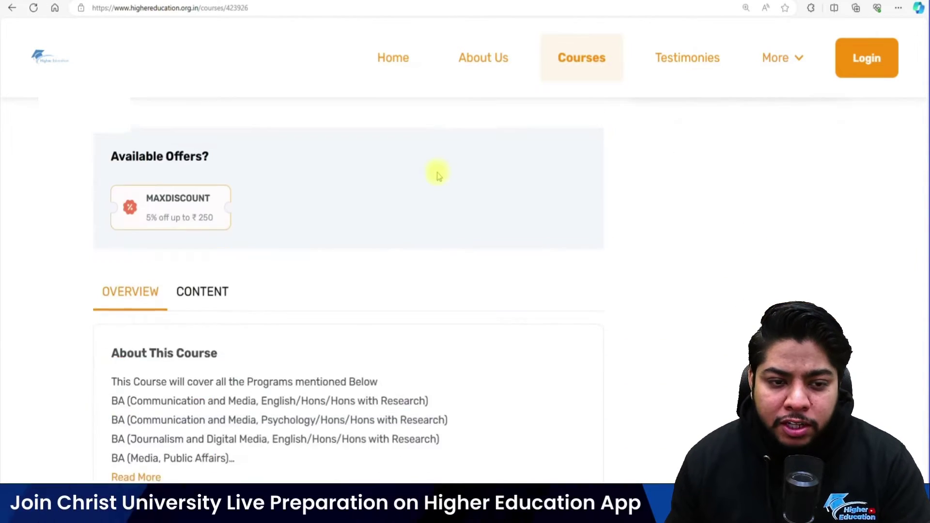
scroll(436, 176, "up", 5)
scroll(434, 176, "down", 6)
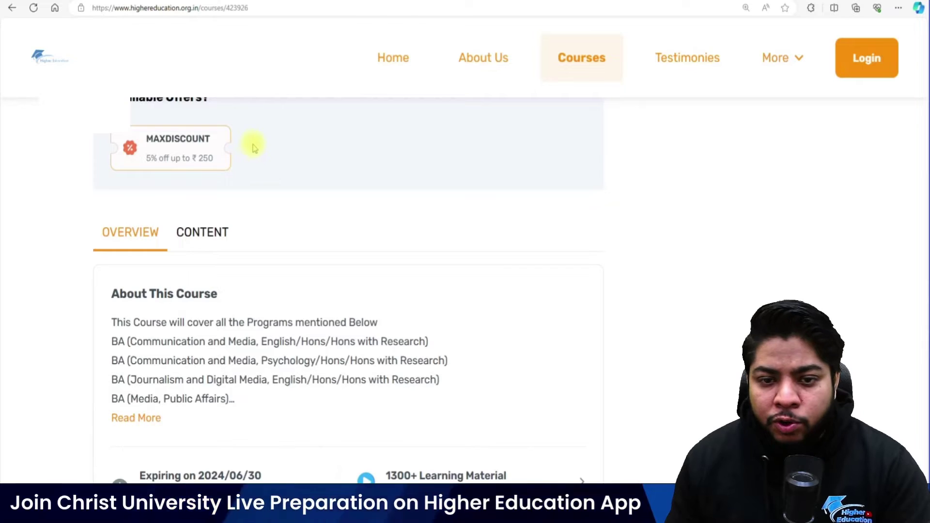
left_click(161, 141)
left_click(477, 351)
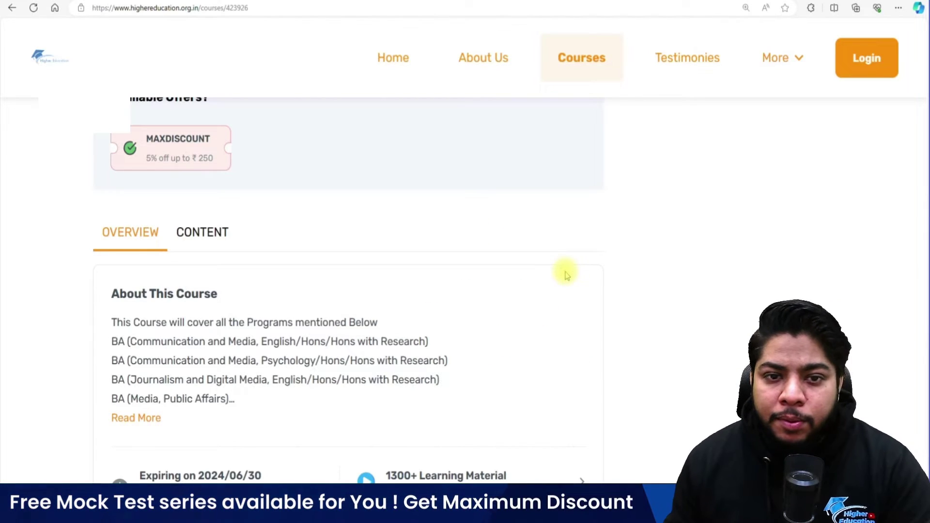
- Expand the full list of programmes covered, then close the course description
scroll(511, 275, "down", 2)
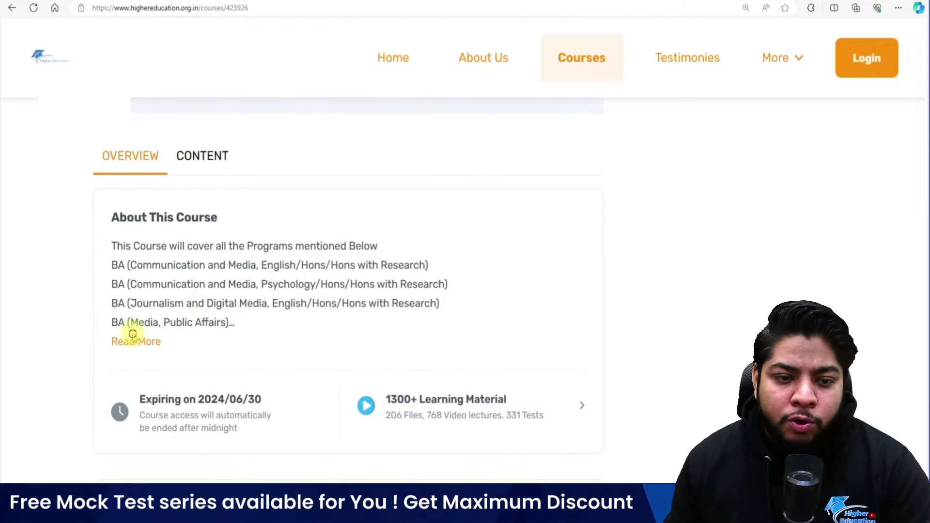
left_click(136, 341)
scroll(393, 229, "down", 20)
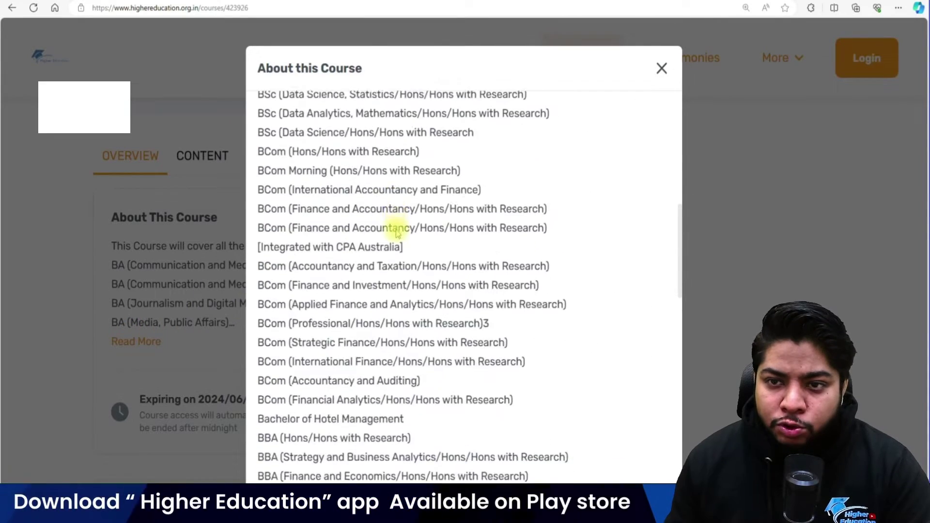
left_click(662, 68)
- Remove the MAXDISCOUNT coupon and reapply it, leaving the course at ₹5,900
scroll(527, 198, "down", 2)
scroll(528, 197, "up", 8)
scroll(528, 203, "up", 2)
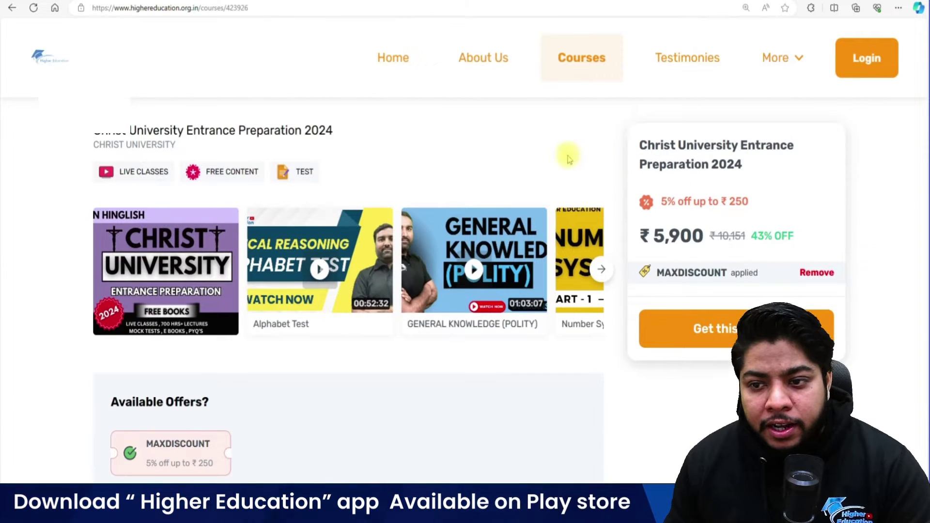
left_click(817, 272)
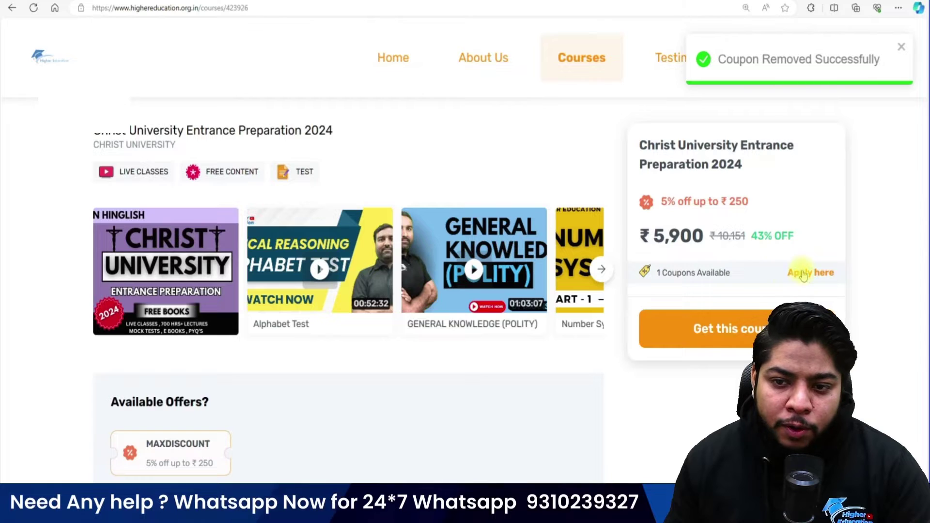
left_click(819, 278)
left_click(636, 360)
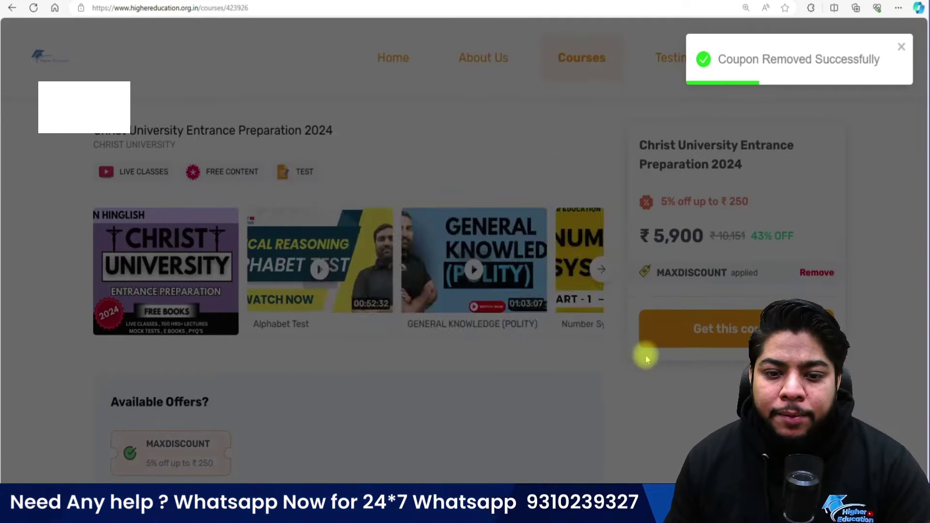
left_click(466, 347)
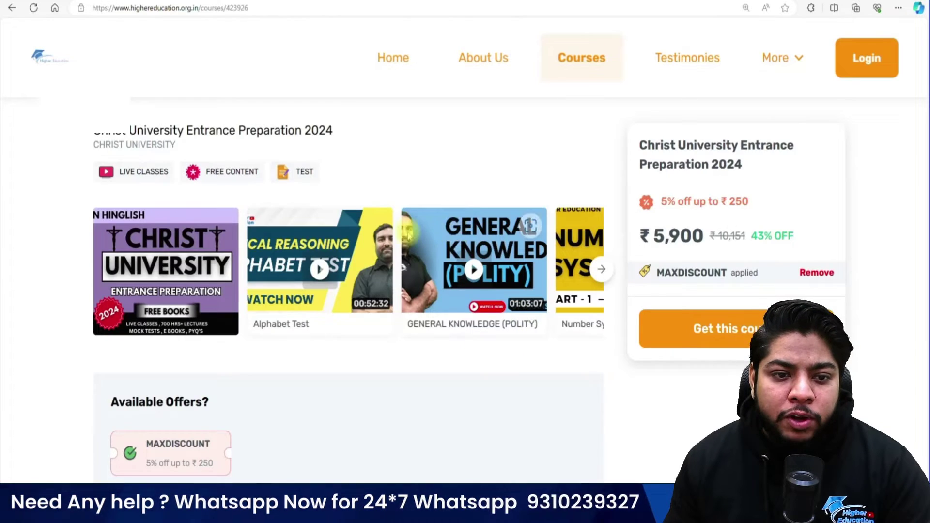
scroll(359, 217, "down", 6)
scroll(365, 221, "up", 4)
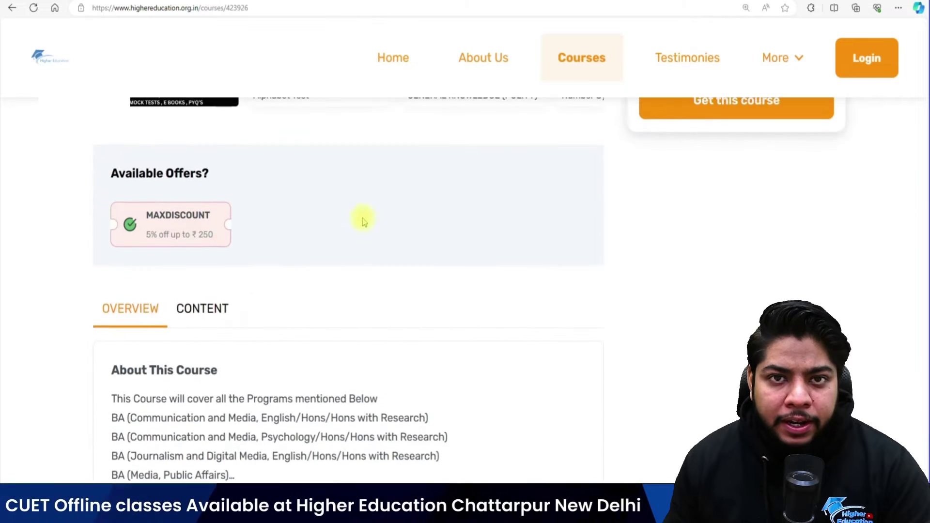
scroll(383, 218, "down", 2)
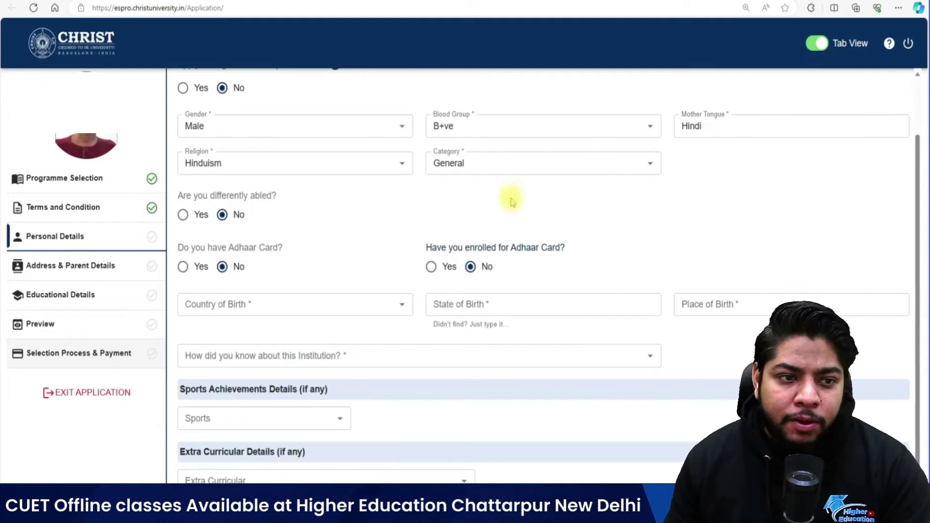
- Set country of birth to India, state to Delhi, and place of birth to Delhi
scroll(538, 199, "down", 1)
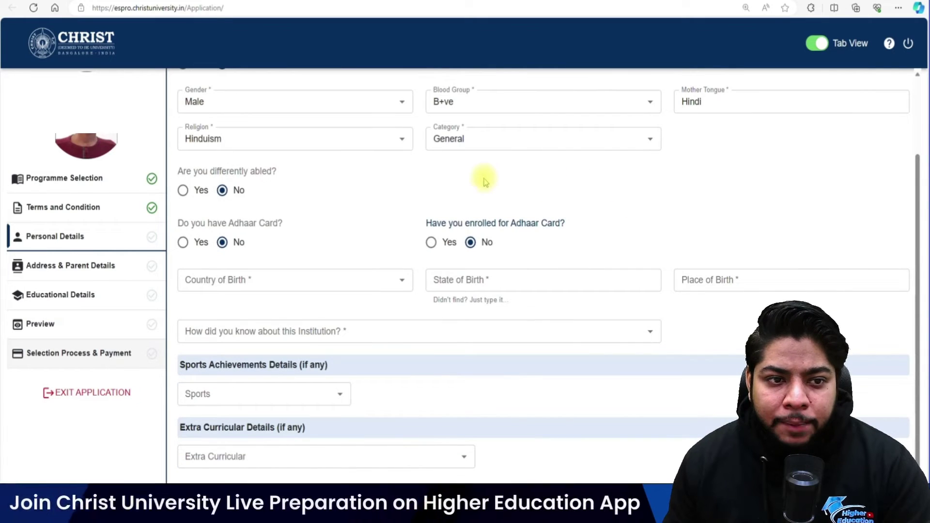
left_click(242, 289)
left_click(218, 307)
left_click(492, 288)
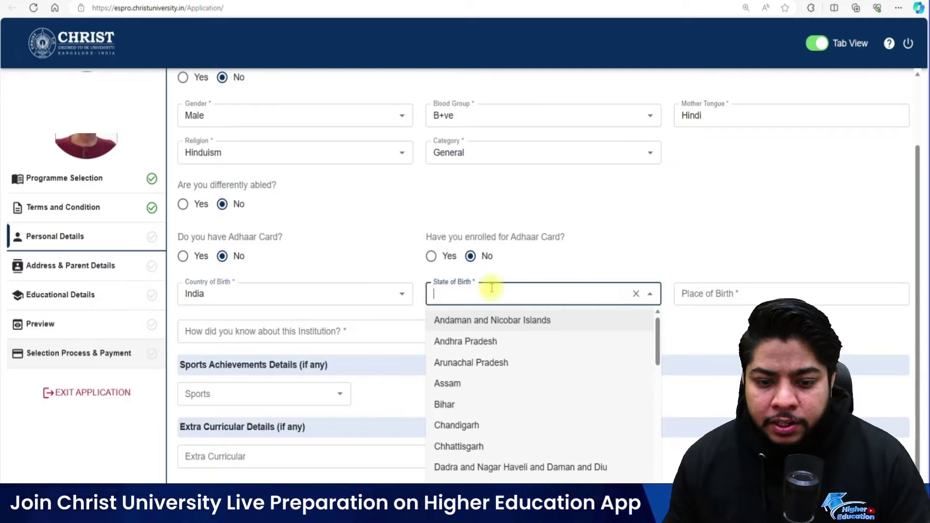
left_click(454, 487)
left_click(726, 294)
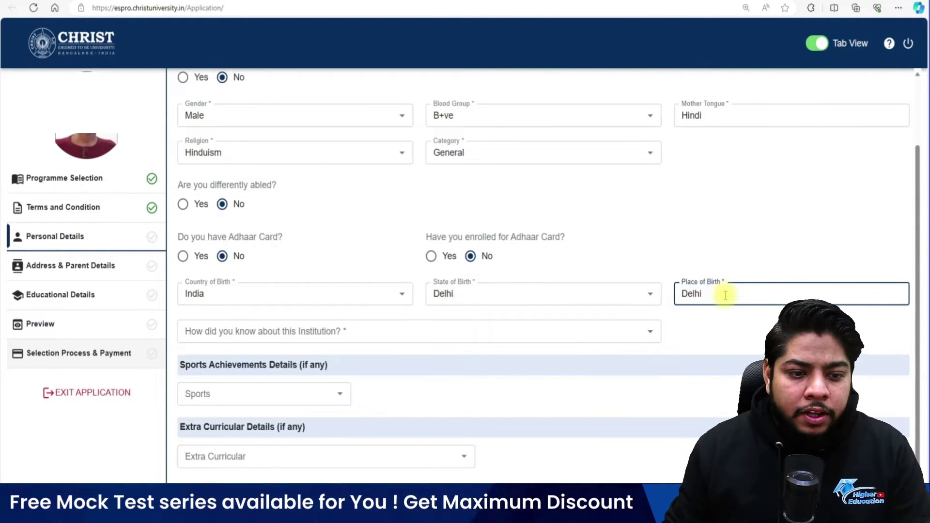
- Choose Others for how you heard about the institution and save the personal details
left_click(405, 339)
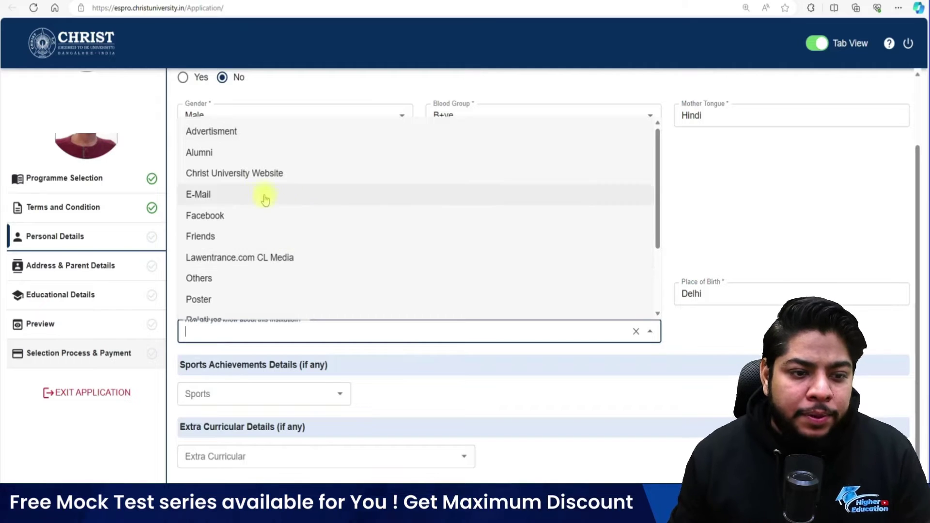
scroll(270, 203, "down", 5)
left_click(231, 190)
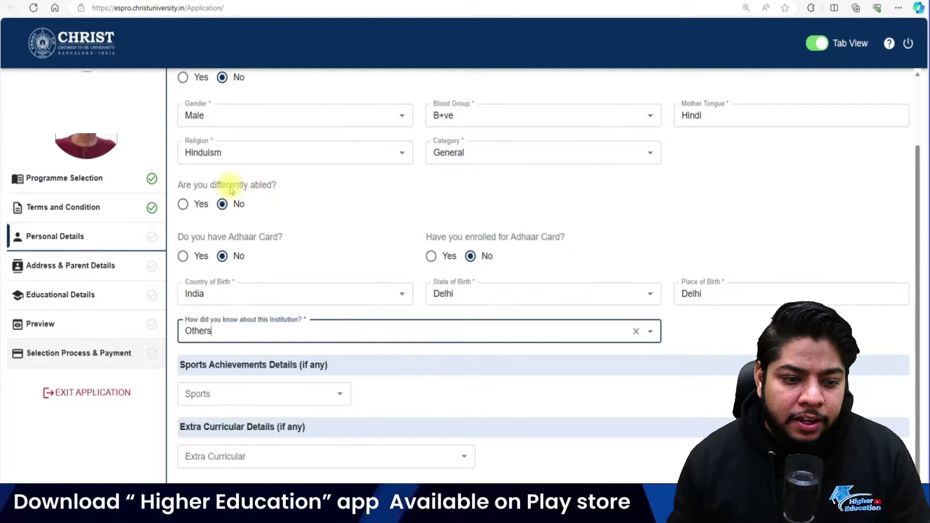
left_click(419, 387)
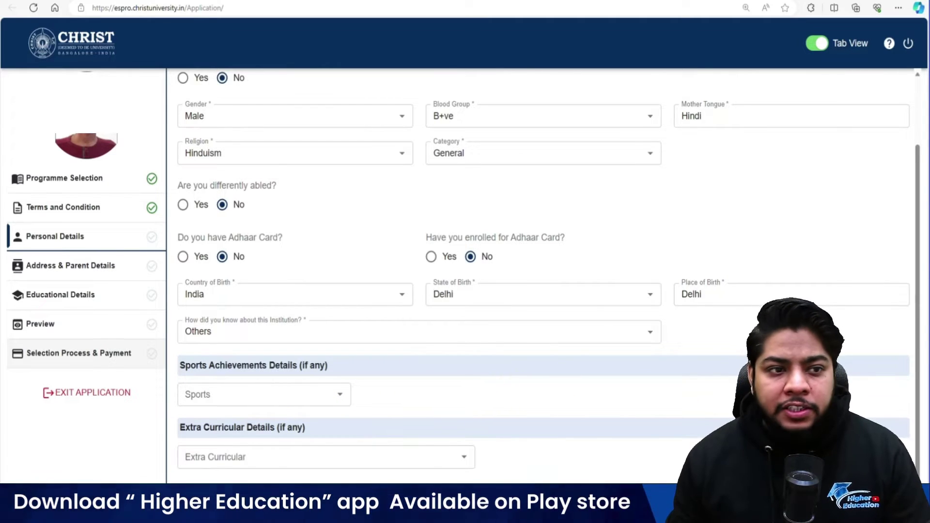
left_click(417, 501)
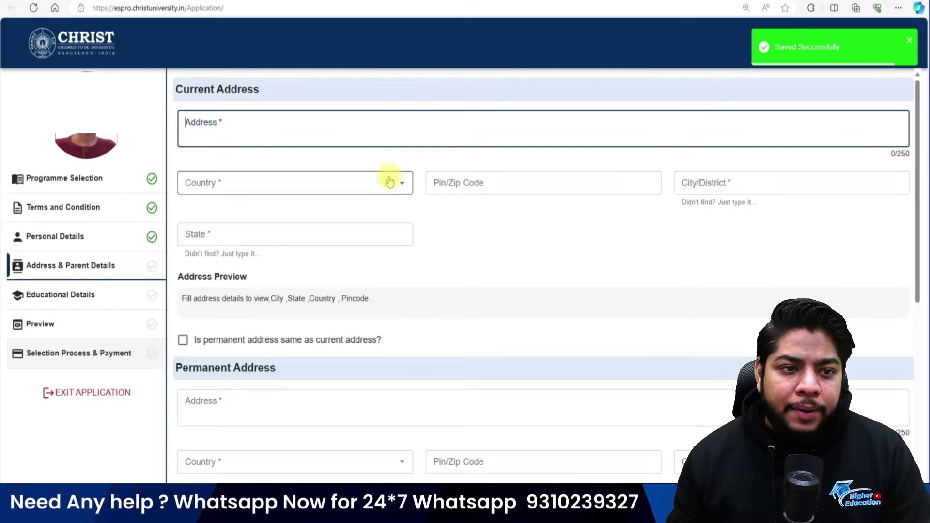
- Enter the current address with country India and pin code 110074, marking permanent address the same
type("asfdasdfasd")
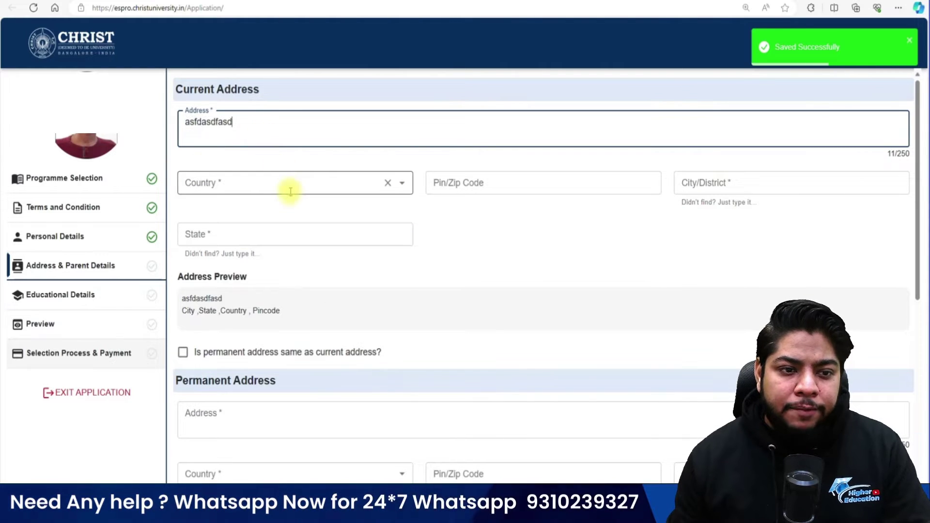
left_click(290, 194)
left_click(250, 213)
left_click(461, 193)
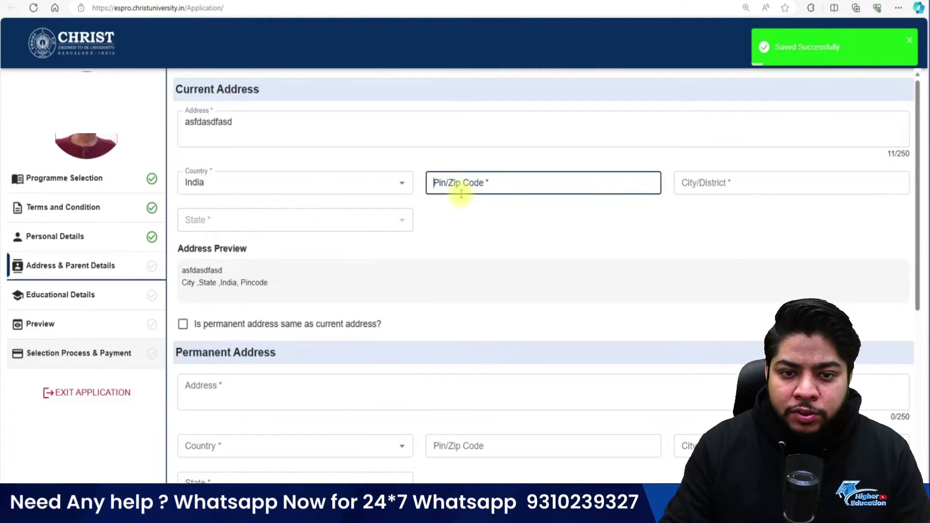
type("110074")
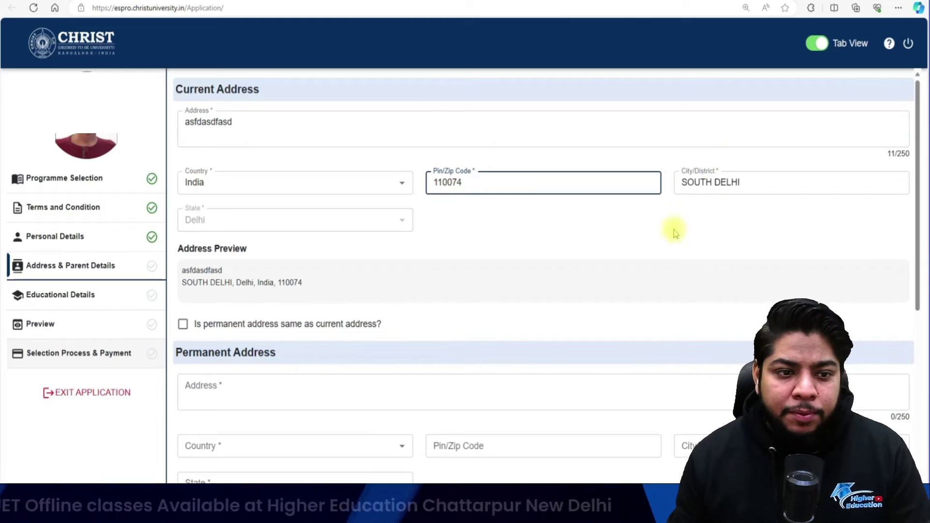
left_click(662, 221)
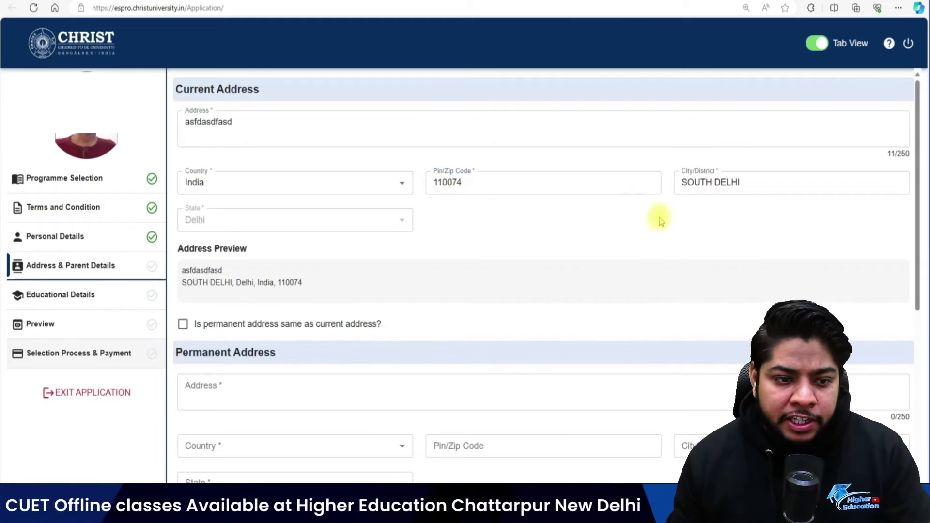
left_click(184, 323)
scroll(285, 211, "down", 2)
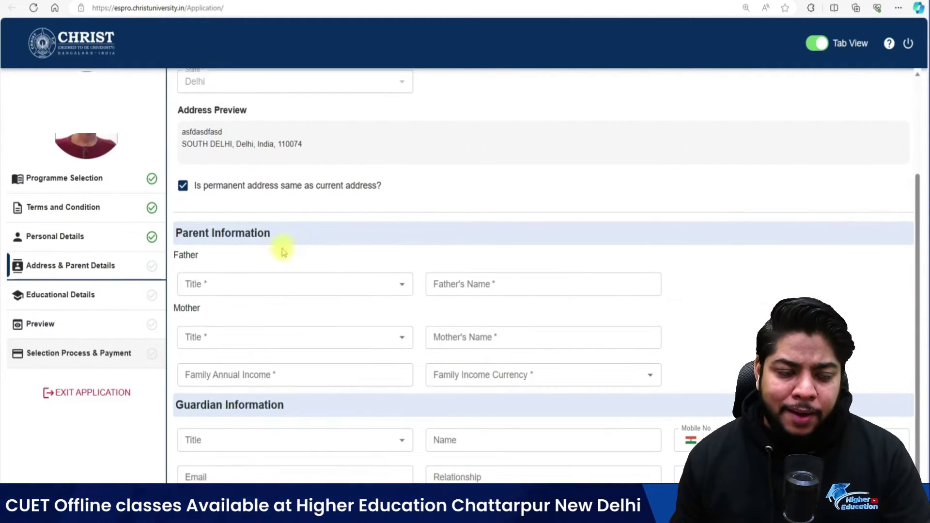
scroll(258, 207, "up", 2)
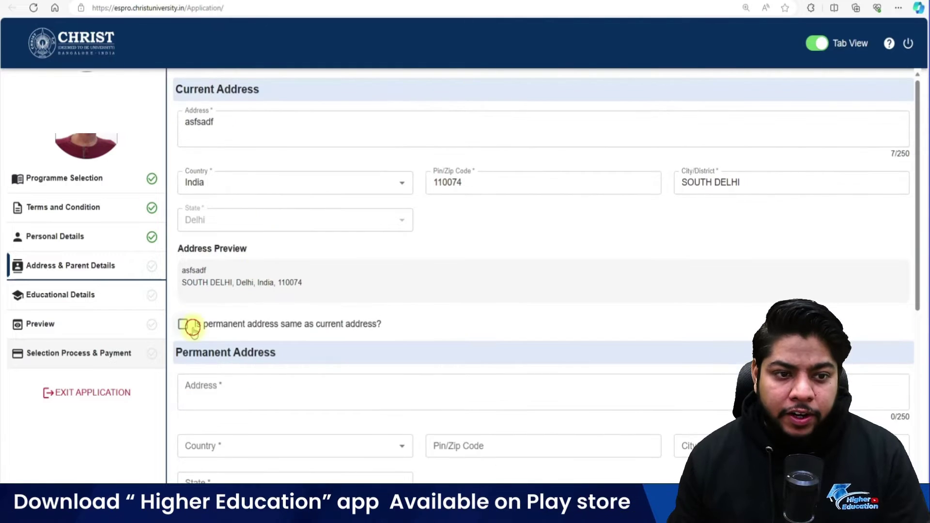
- Set the father's title to Mr., enter his name, and choose Degree as qualification
left_click(184, 324)
scroll(299, 267, "down", 3)
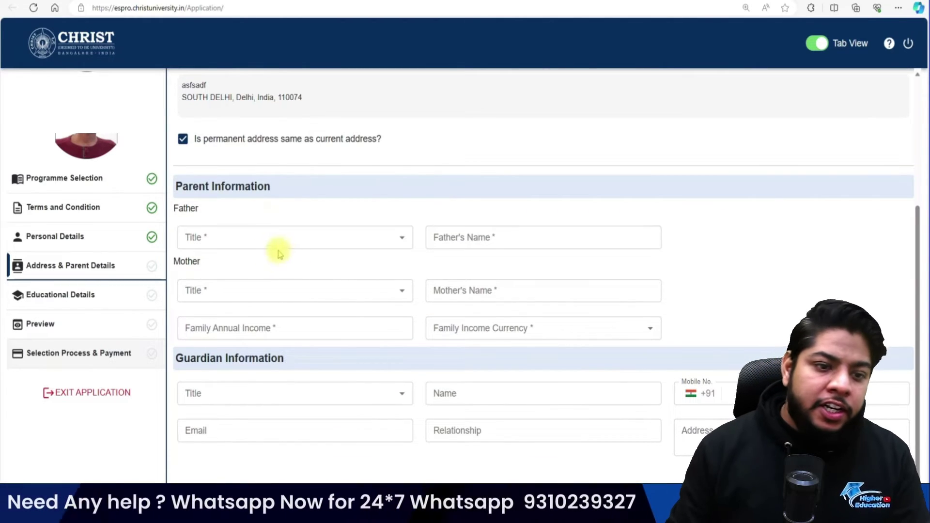
left_click(282, 236)
left_click(268, 285)
left_click(508, 246)
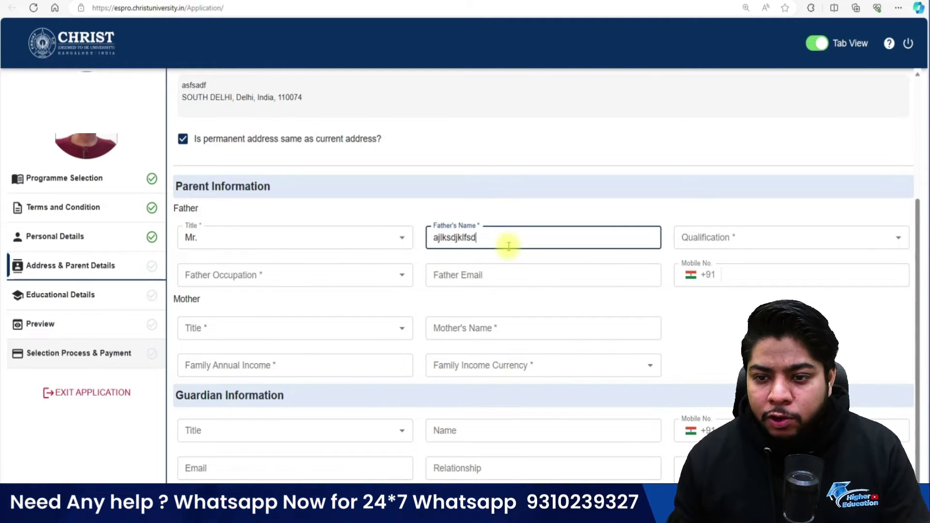
left_click(764, 241)
left_click(711, 306)
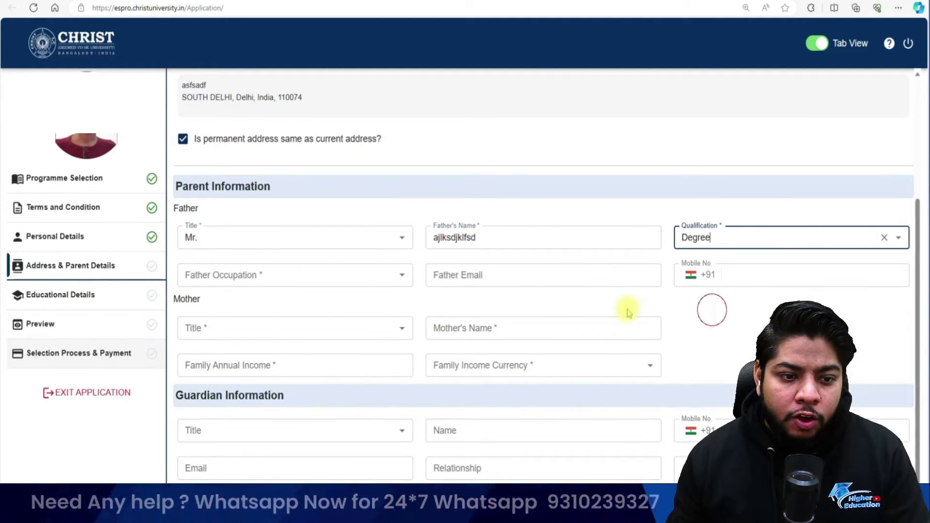
- Set the father's occupation to Business and enter his e-mail address
left_click(304, 276)
type("bus")
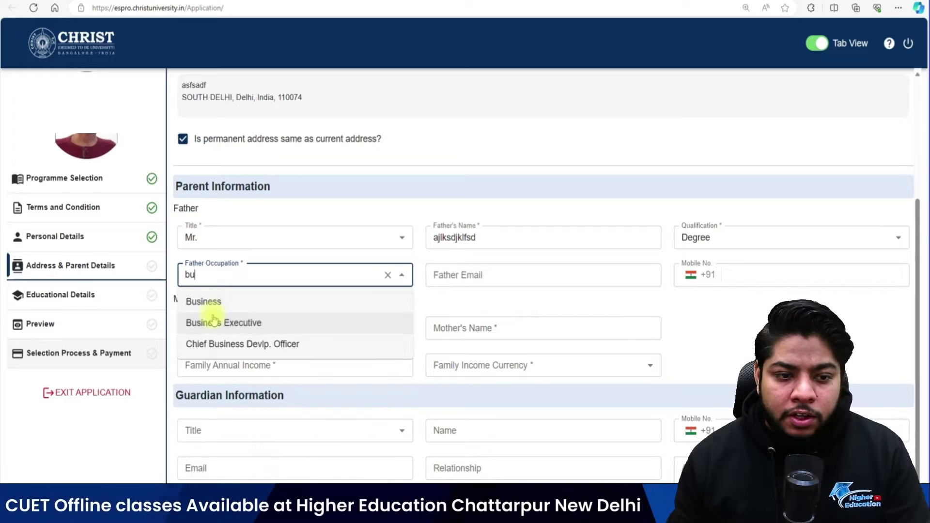
left_click(218, 302)
left_click(467, 285)
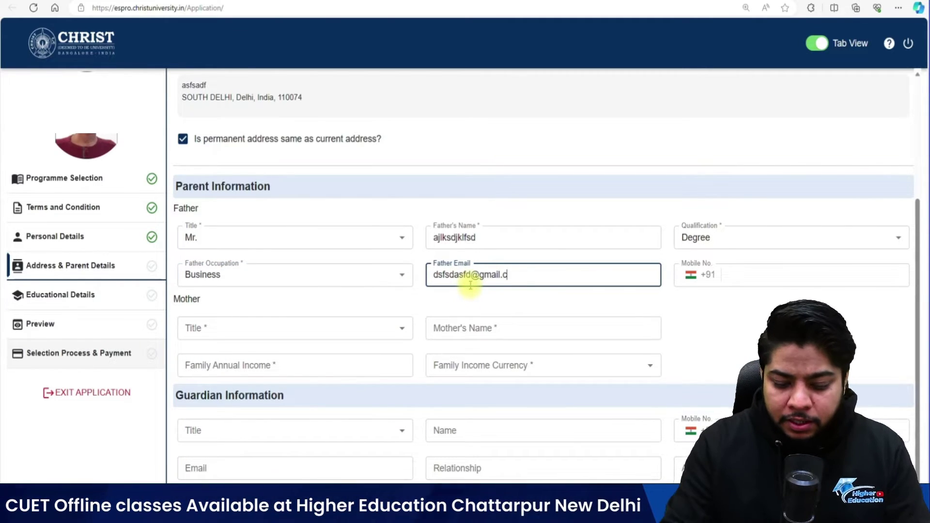
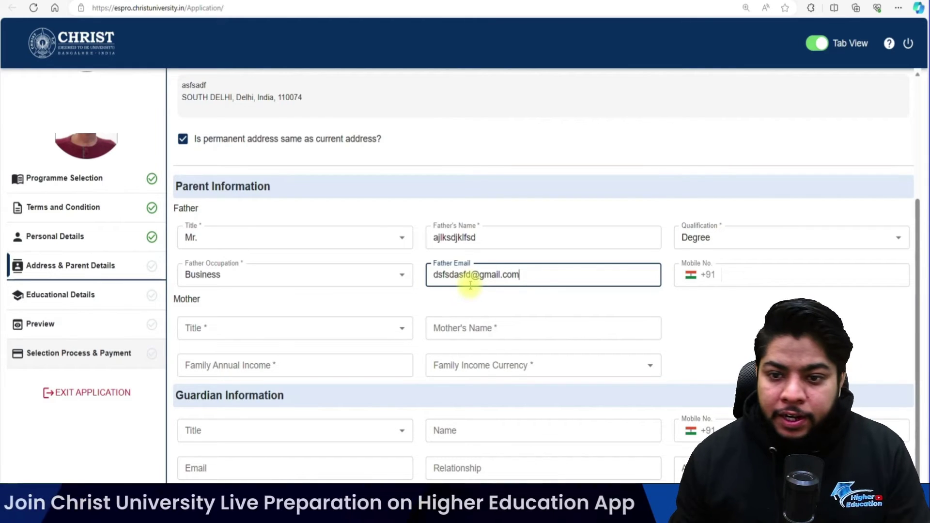
key("ctrl+a")
- Fill in the mother's details: title Ms., her name, qualification 12th, occupation Business
left_click(290, 328)
left_click(272, 376)
left_click(488, 329)
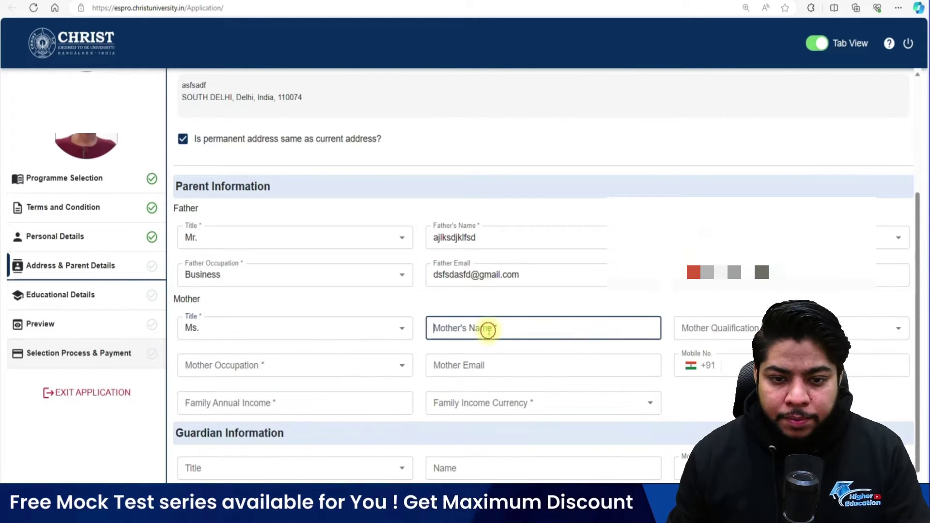
type("asfsd")
left_click(718, 330)
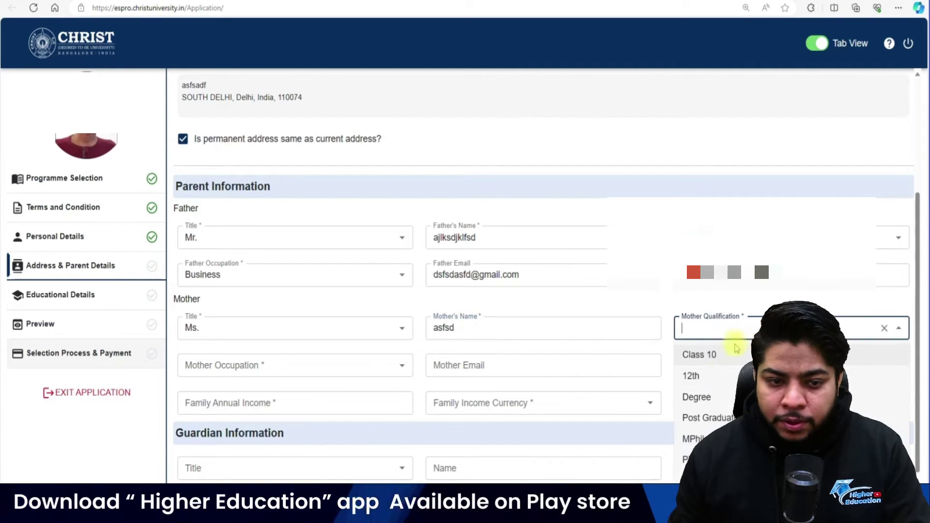
left_click(721, 376)
left_click(290, 365)
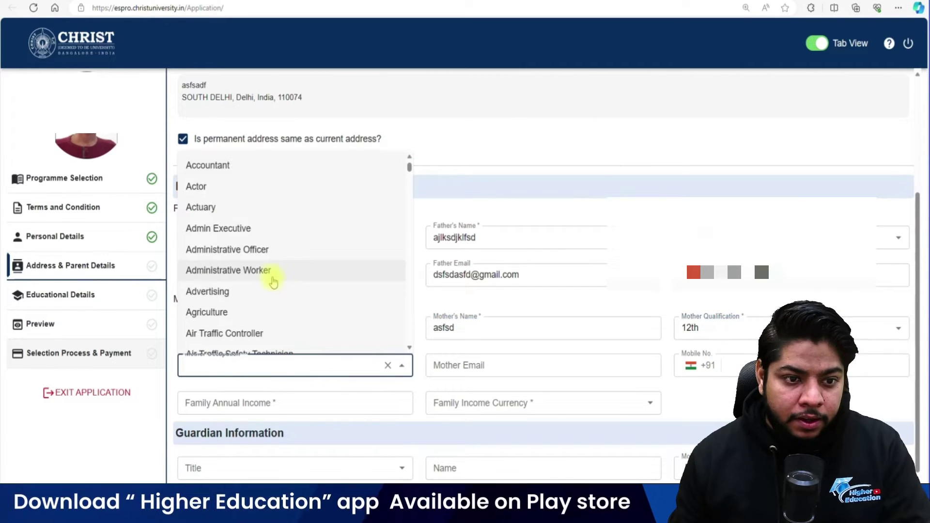
type("bus")
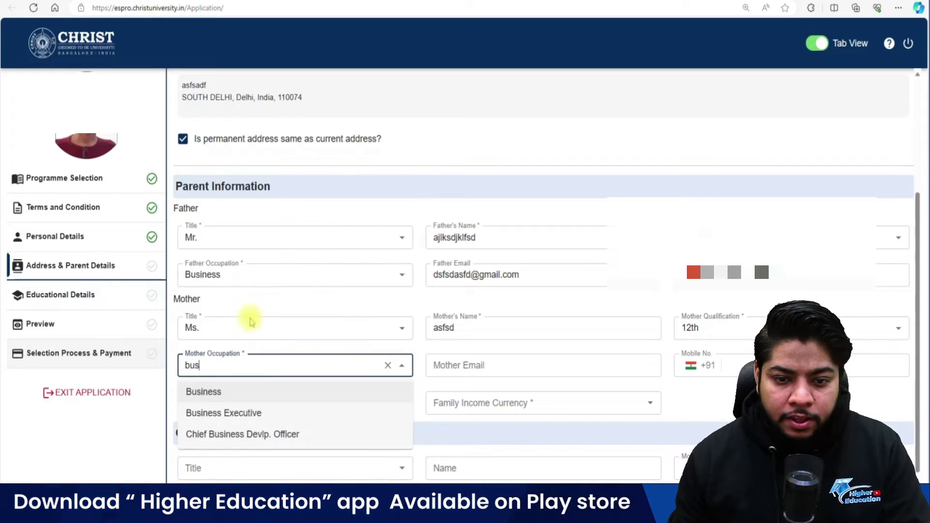
left_click(269, 393)
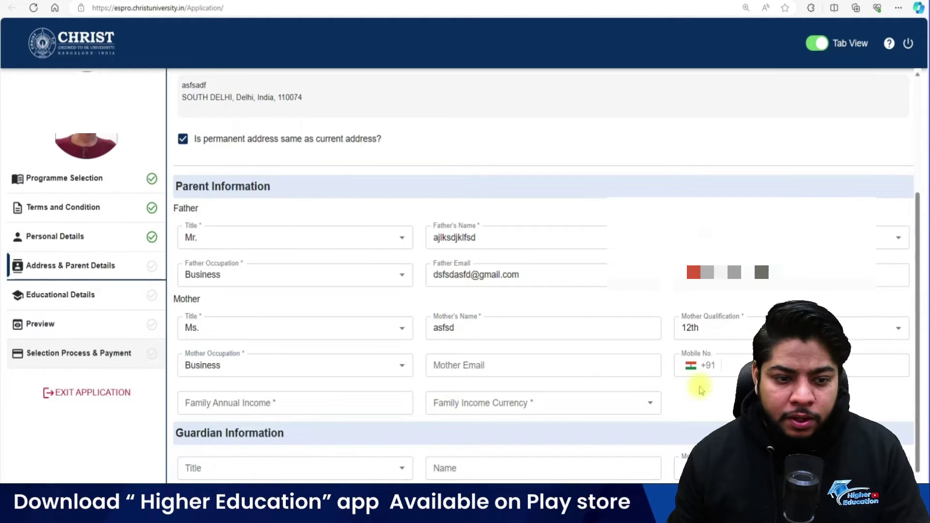
- Record a family annual income of 50000 in Indian Rupee (INR)
left_click(281, 401)
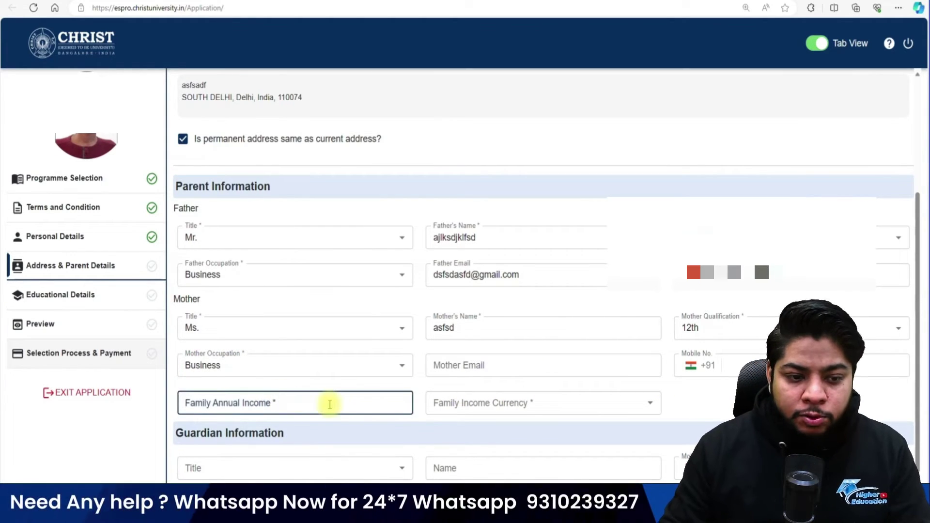
type("50000")
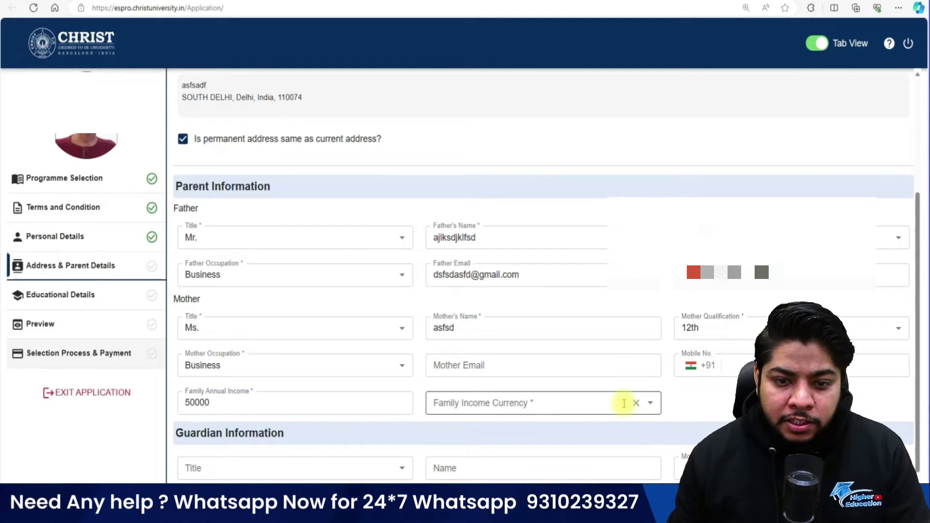
left_click(584, 406)
type("r")
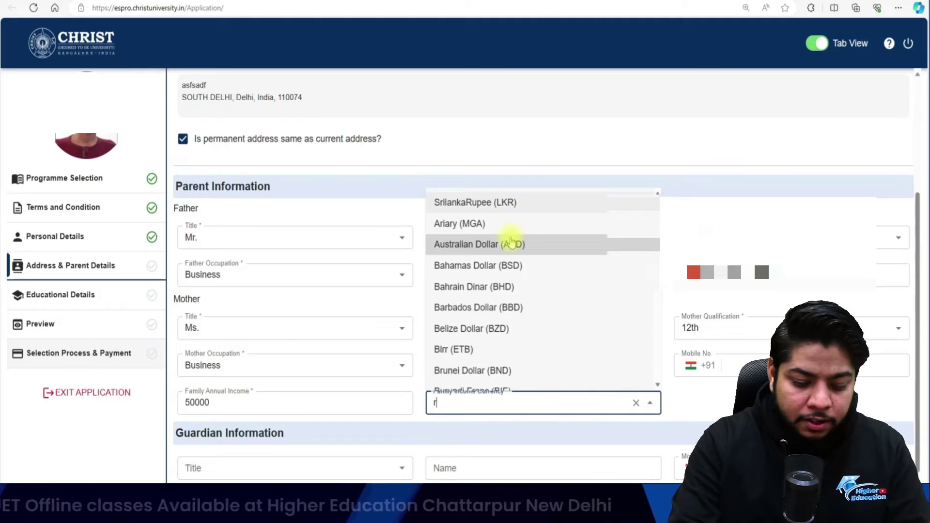
type("up")
left_click(480, 291)
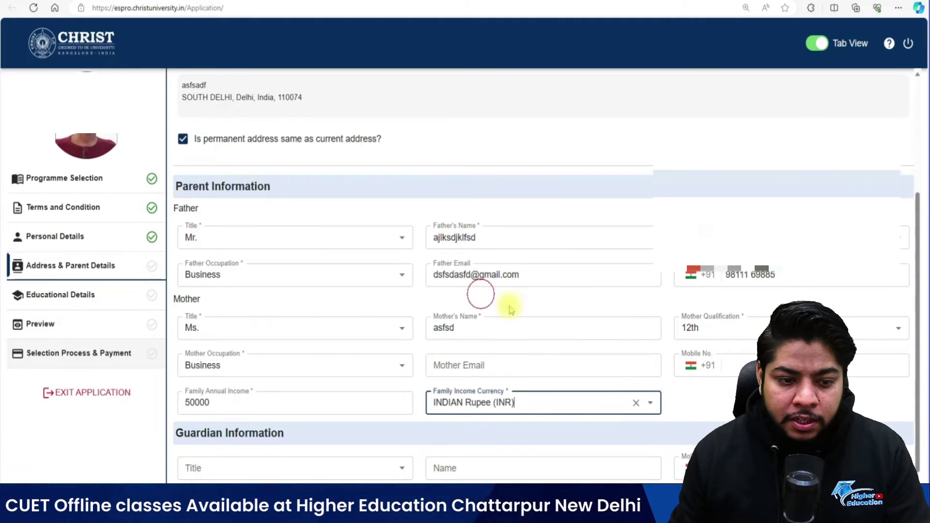
scroll(377, 341, "down", 2)
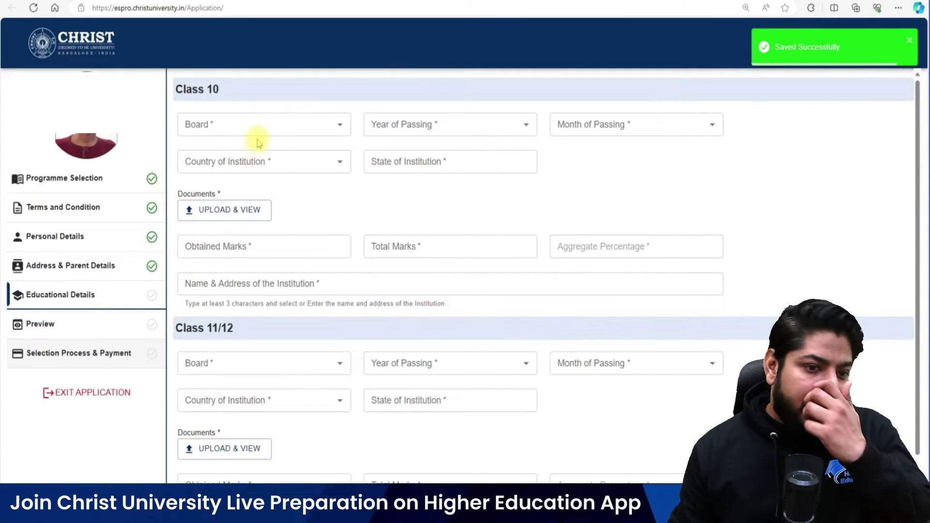
- Set Class 10 board to CBSE, passing March 2021, institution in India, Delhi
left_click(288, 126)
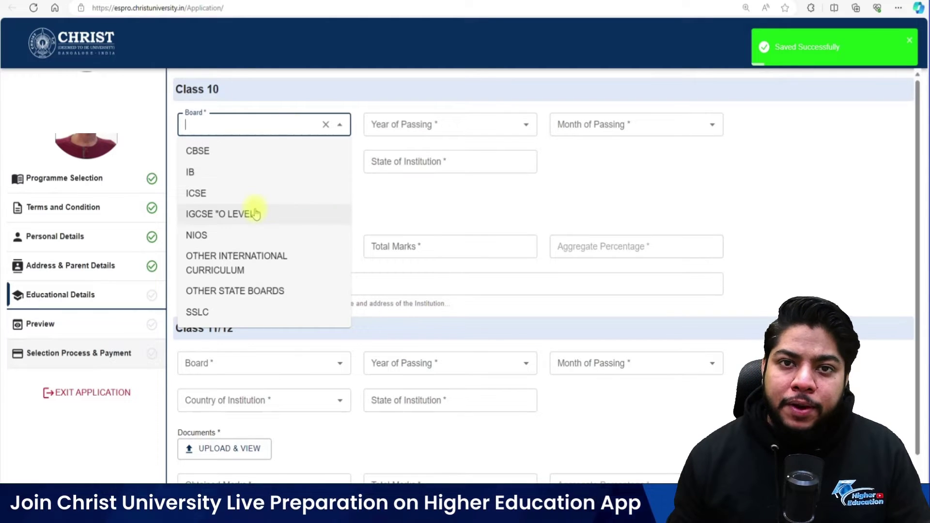
left_click(242, 153)
left_click(466, 125)
scroll(422, 242, "down", 15)
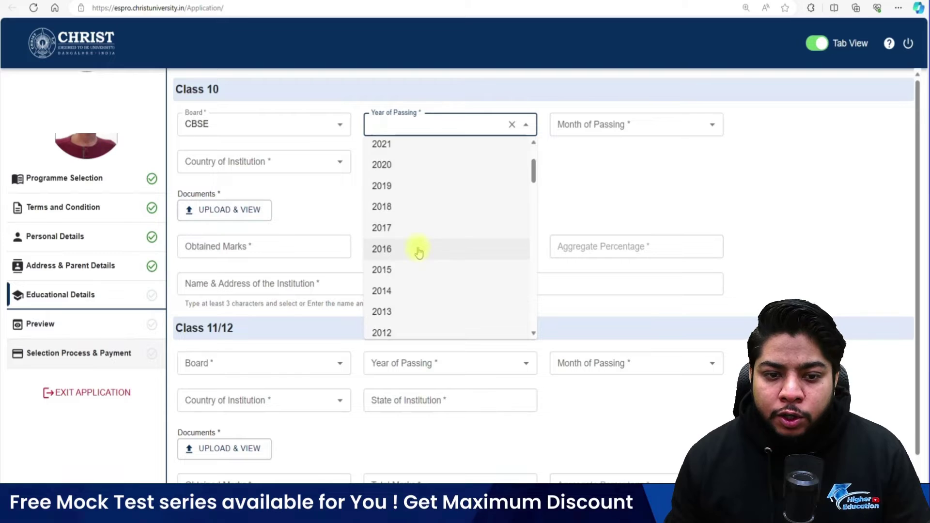
scroll(431, 239, "up", 8)
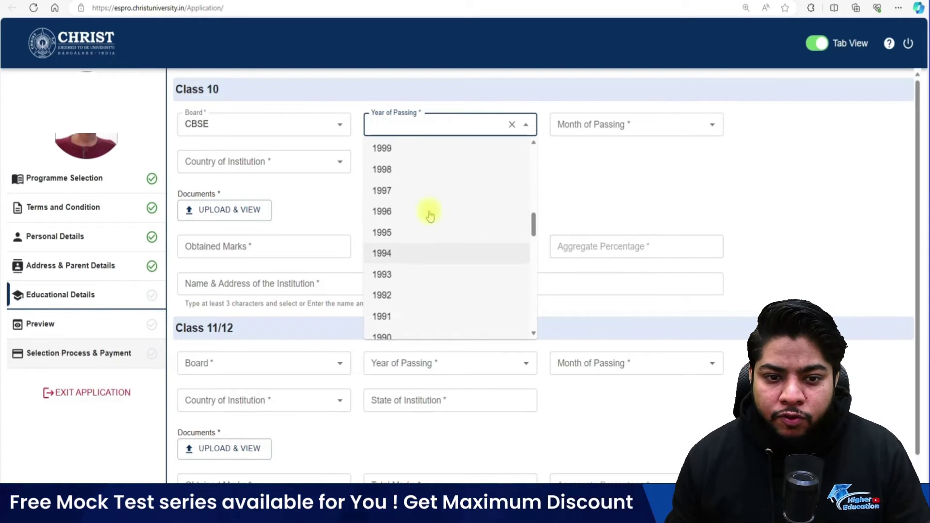
scroll(409, 189, "up", 7)
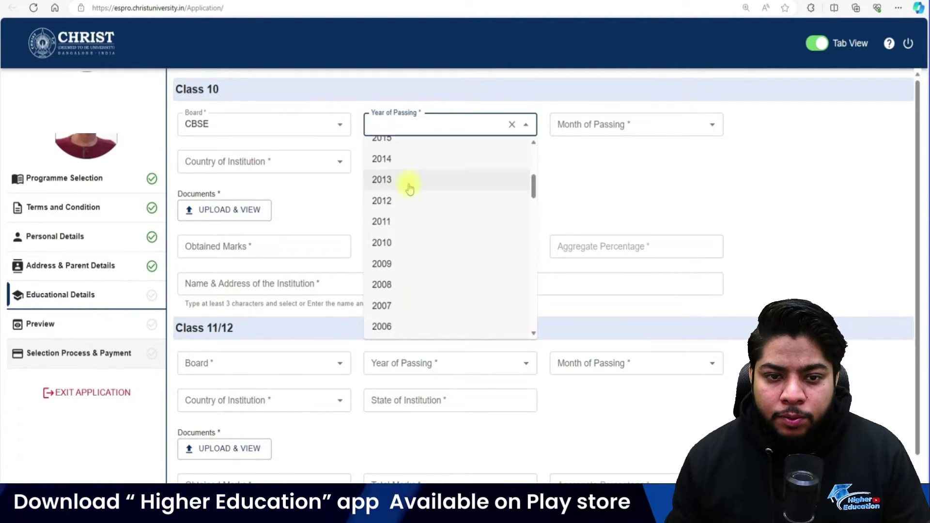
left_click(406, 204)
left_click(570, 122)
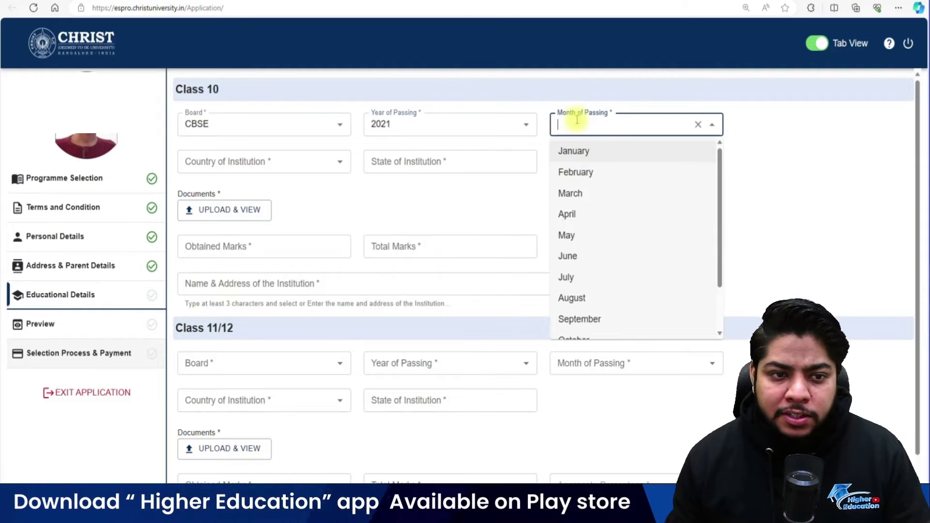
left_click(575, 193)
left_click(314, 165)
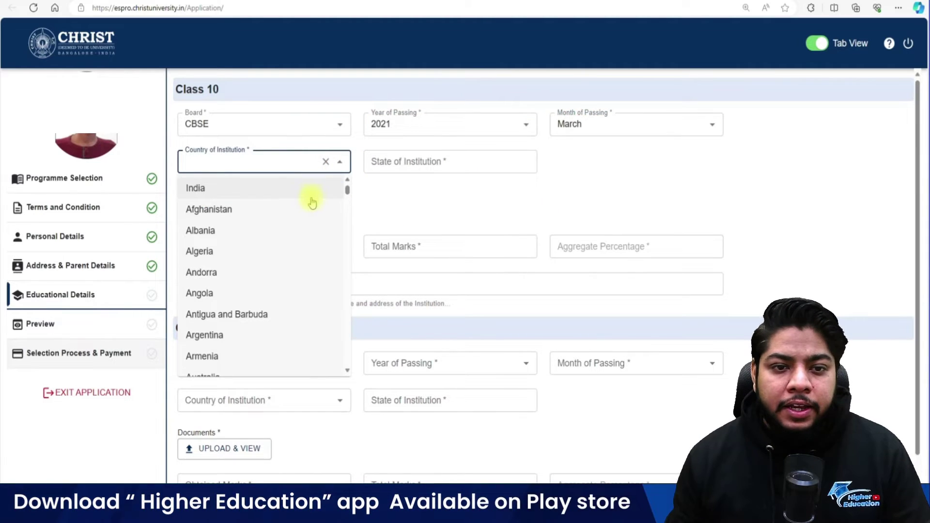
left_click(244, 199)
left_click(408, 164)
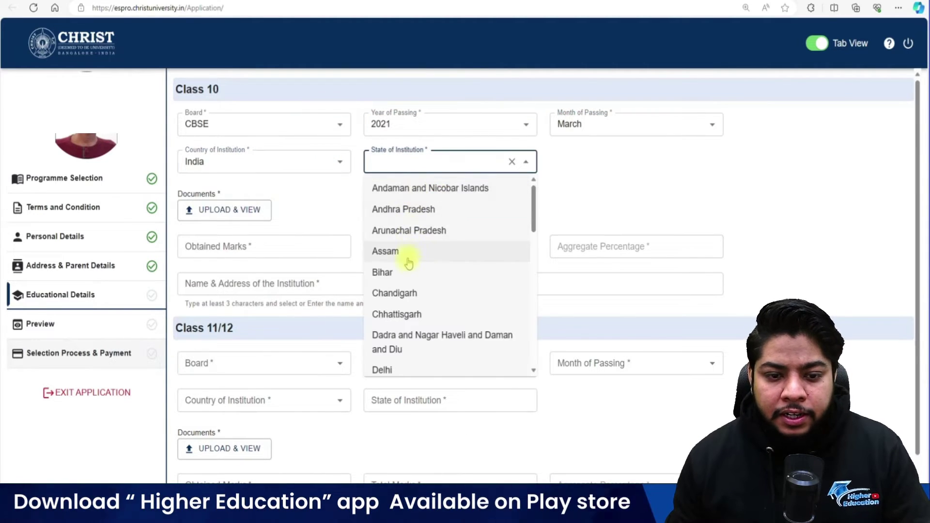
left_click(405, 369)
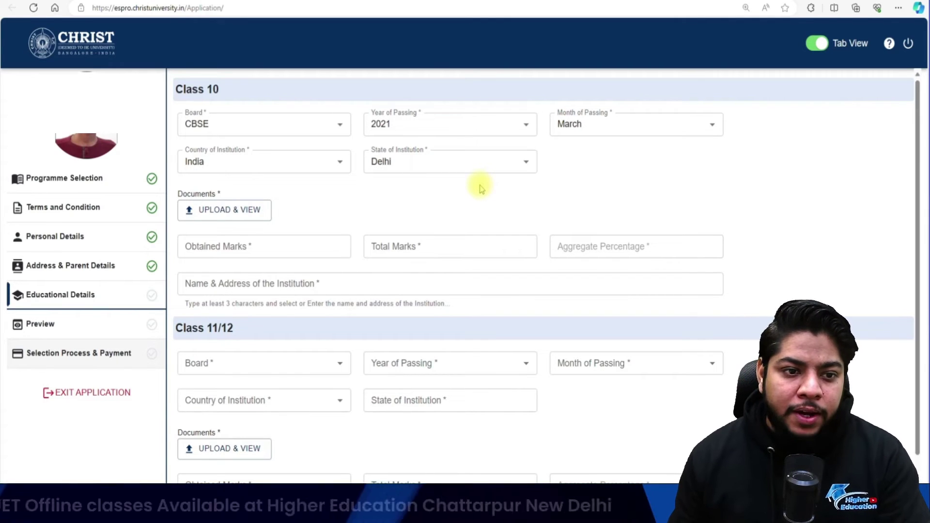
- Upload the cgltier234 PDF as the Class 10 document
left_click(212, 209)
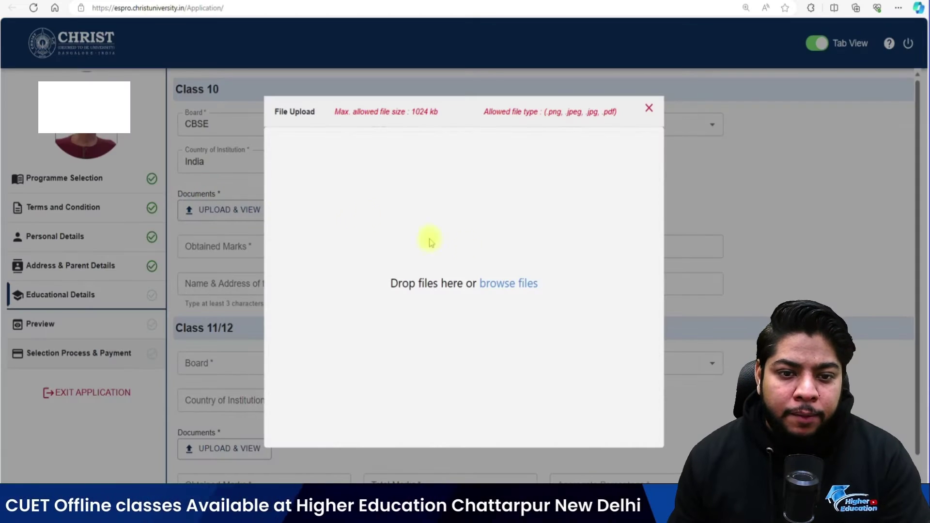
left_click(508, 283)
scroll(336, 148, "down", 2)
double_click(371, 165)
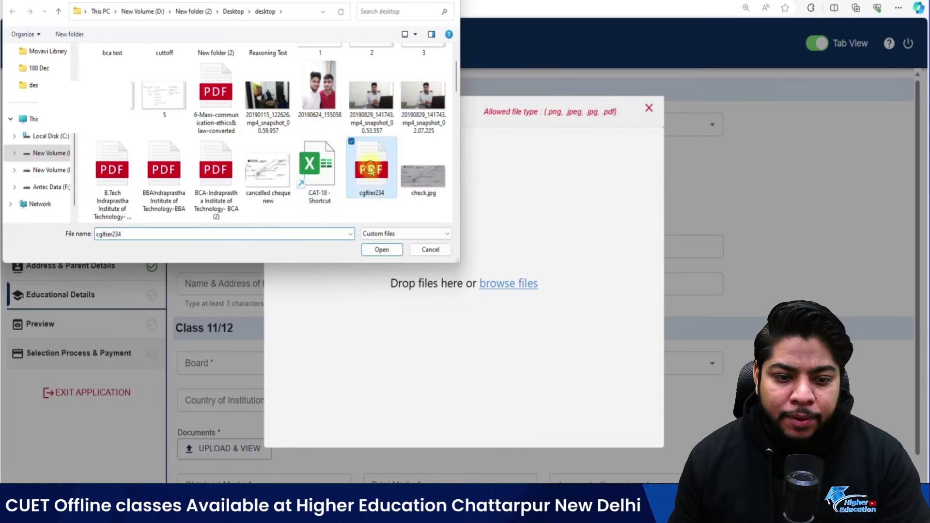
left_click(374, 378)
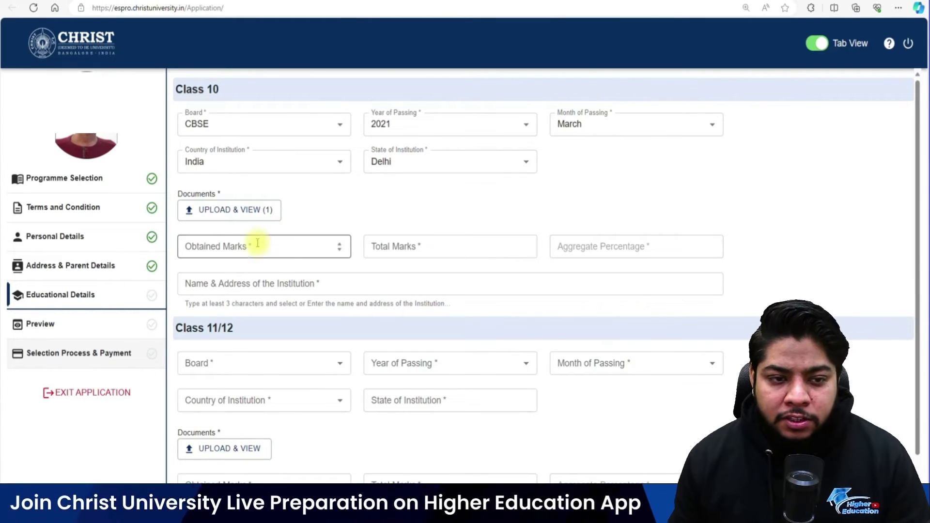
- Enter Class 10 marks 350 of 500 and institution 'xyz public school'
left_click(239, 245)
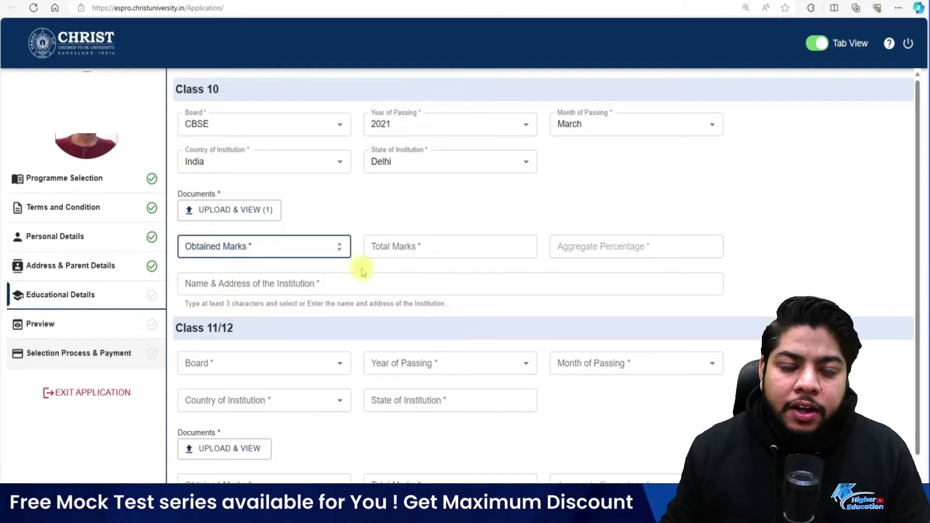
left_click(380, 250)
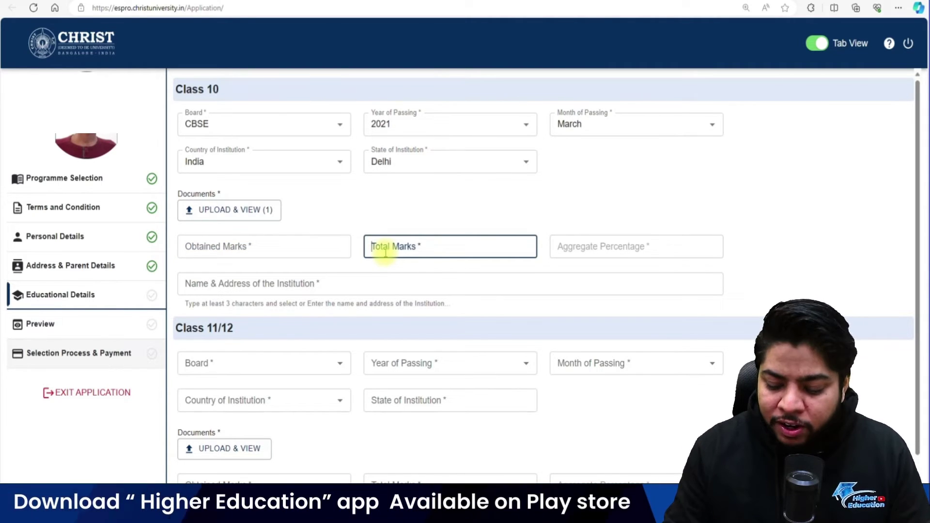
type("500")
left_click(308, 250)
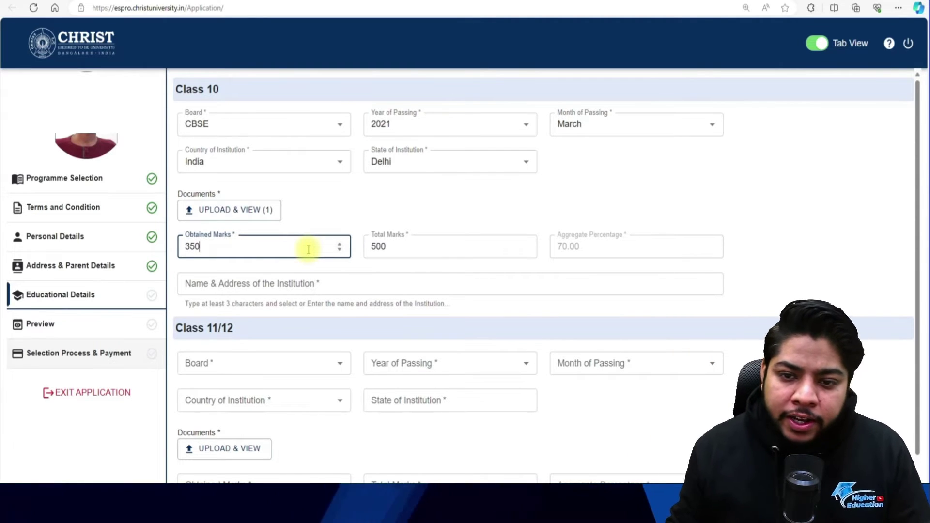
left_click(235, 281)
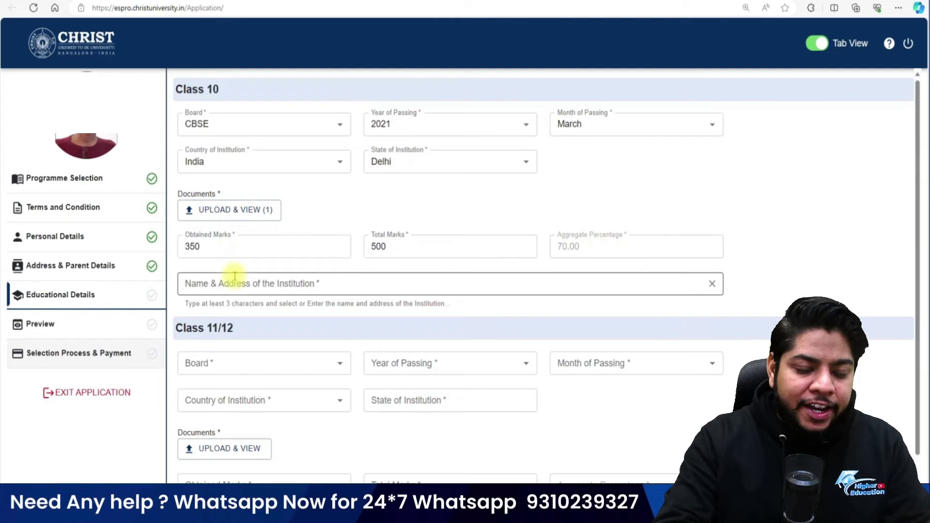
type("xy")
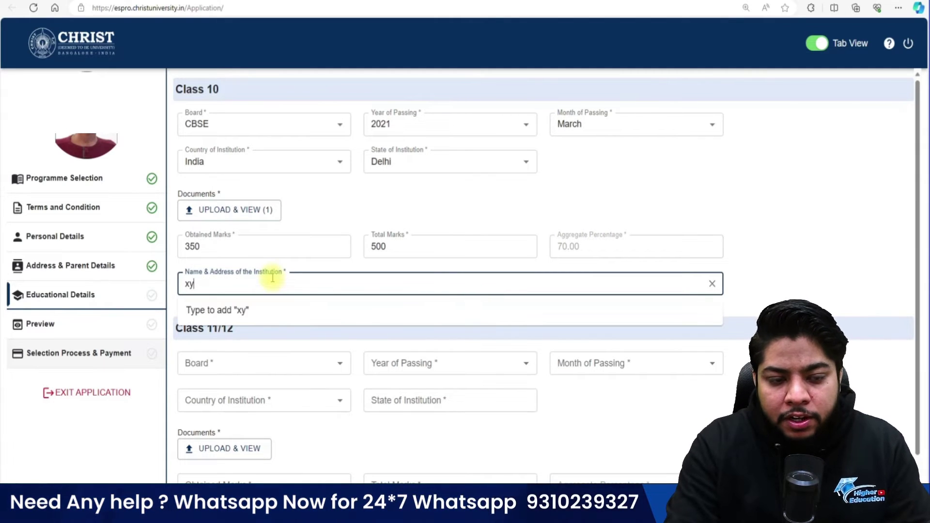
type("z pu")
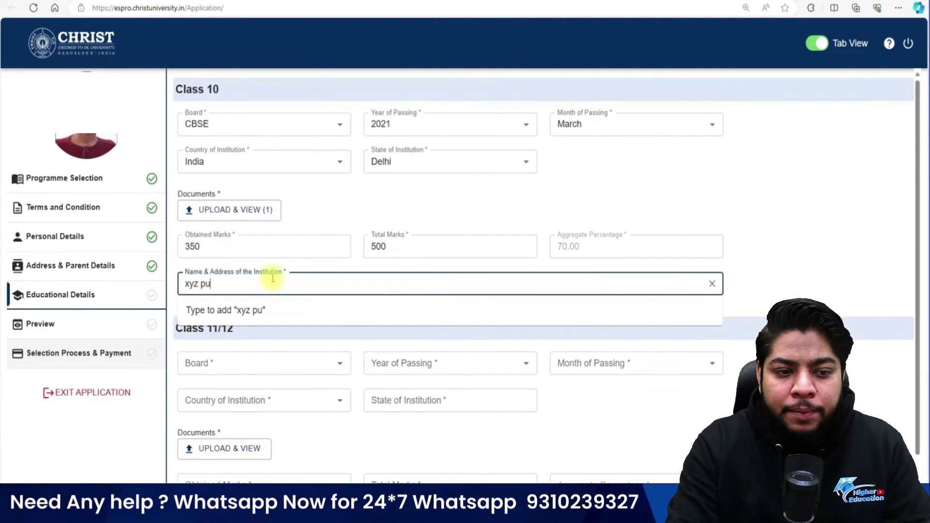
type("blic ")
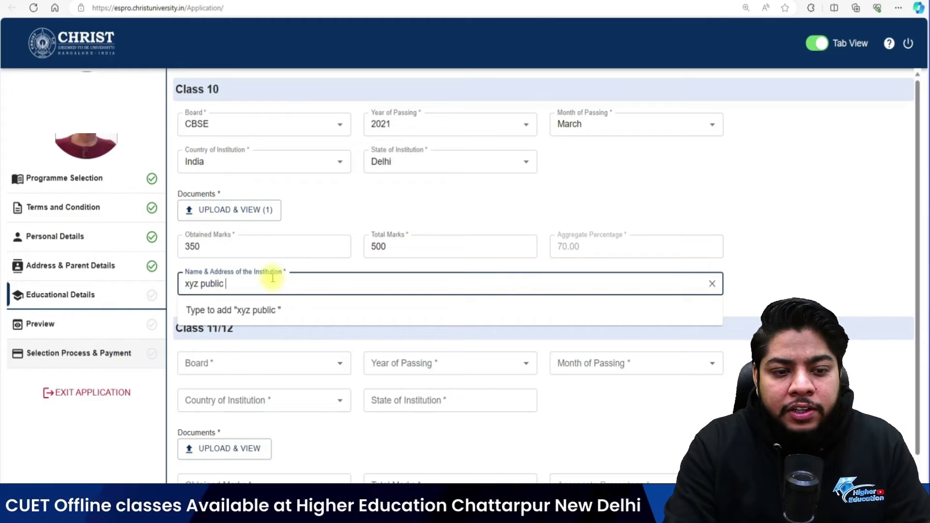
type("school")
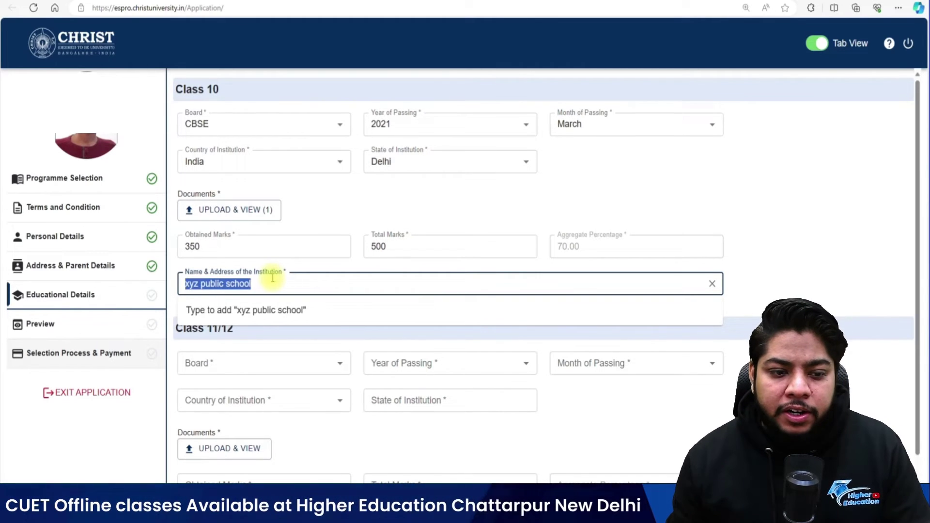
left_click(722, 245)
scroll(324, 246, "down", 2)
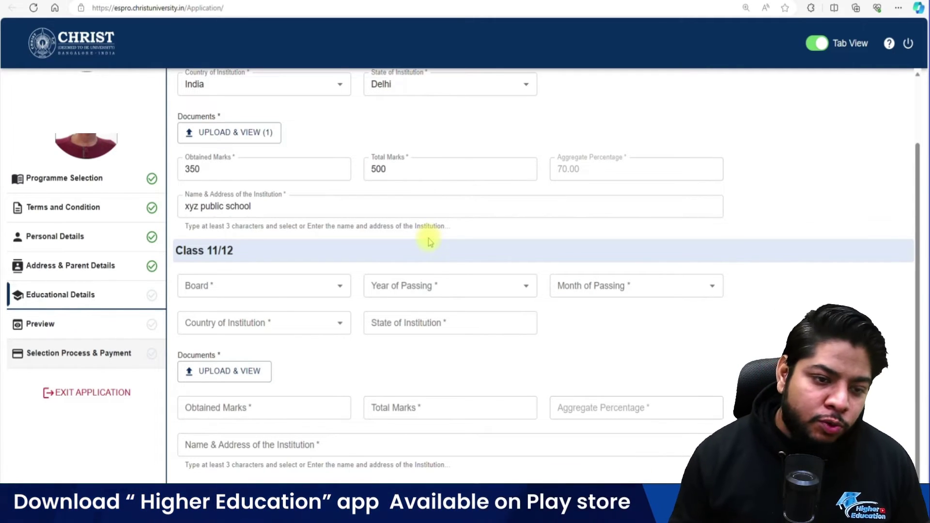
- Set the Class 11/12 board to CBSE with passing date March 2023
left_click(305, 286)
left_click(262, 312)
left_click(414, 286)
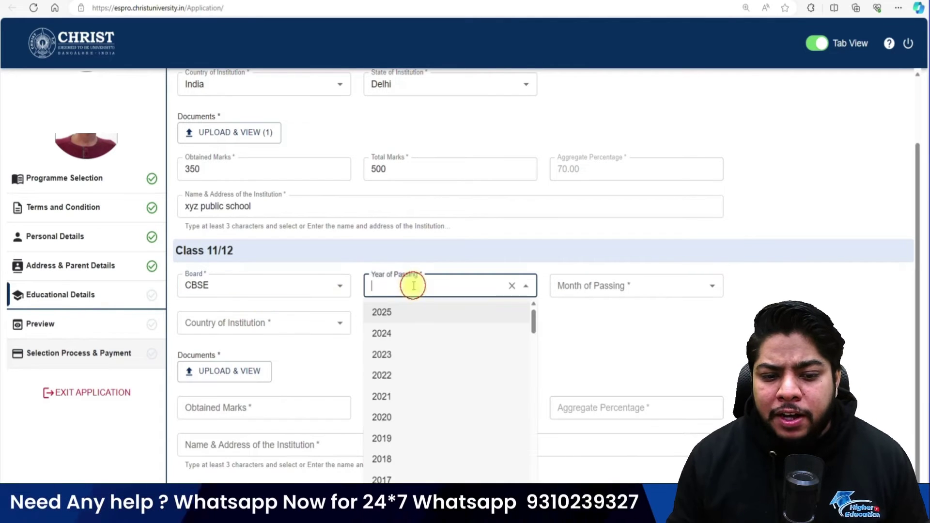
scroll(410, 388, "down", 9)
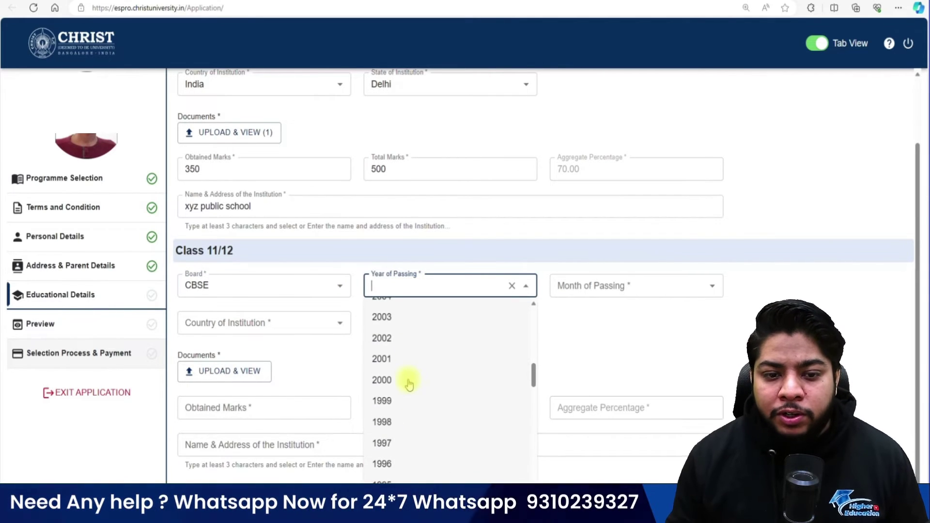
scroll(409, 383, "up", 10)
left_click(410, 356)
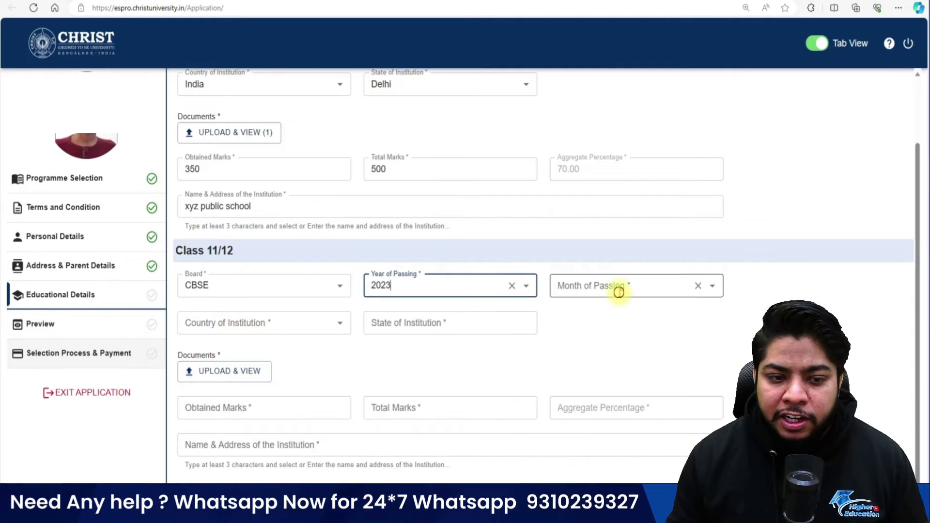
left_click(619, 291)
left_click(571, 353)
- Set the Class 11/12 institution location to India, Delhi and start the document upload
left_click(242, 324)
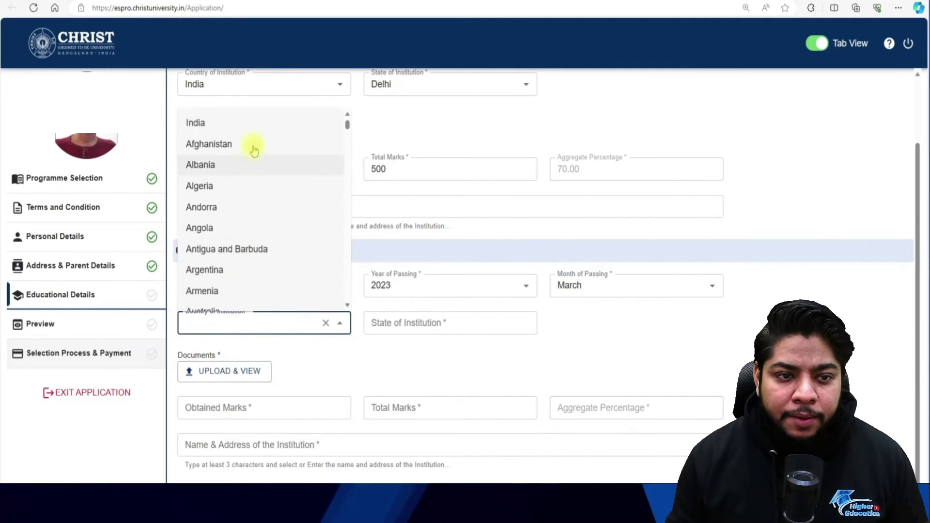
left_click(262, 124)
left_click(422, 322)
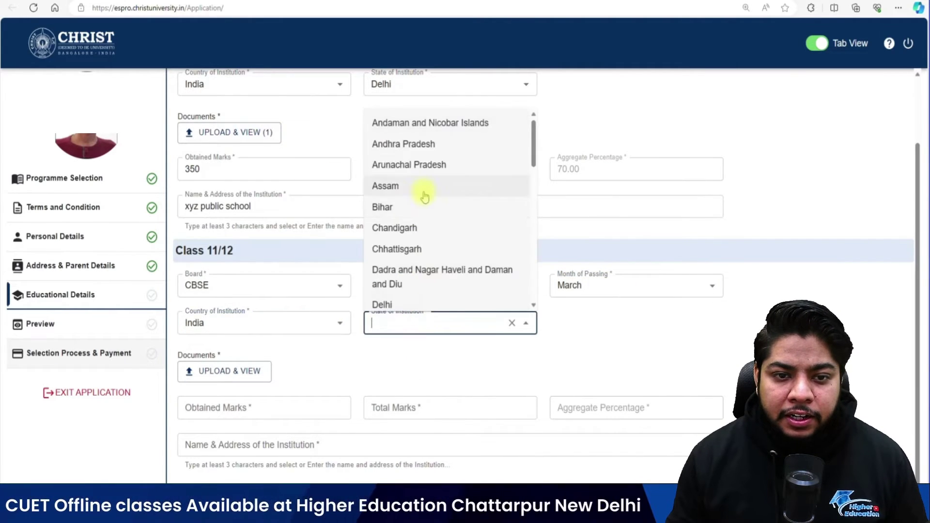
scroll(425, 196, "down", 3)
left_click(409, 184)
left_click(224, 371)
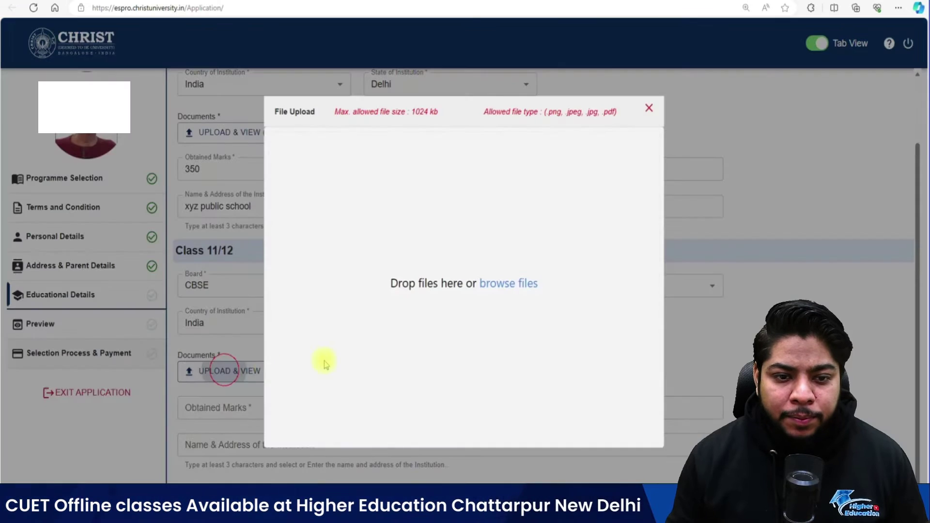
- Upload cgltier234.pdf as the Class 11/12 document
left_click(508, 284)
left_click(368, 199)
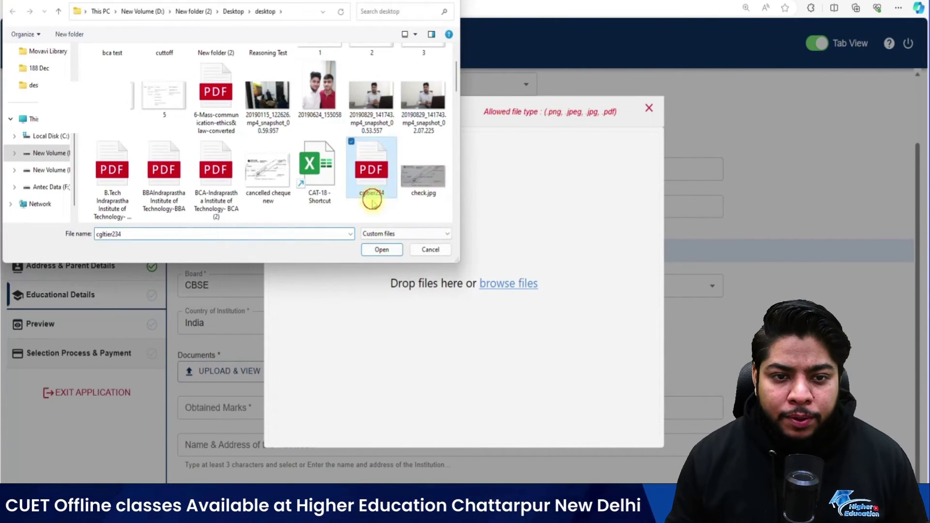
left_click(410, 247)
left_click(308, 429)
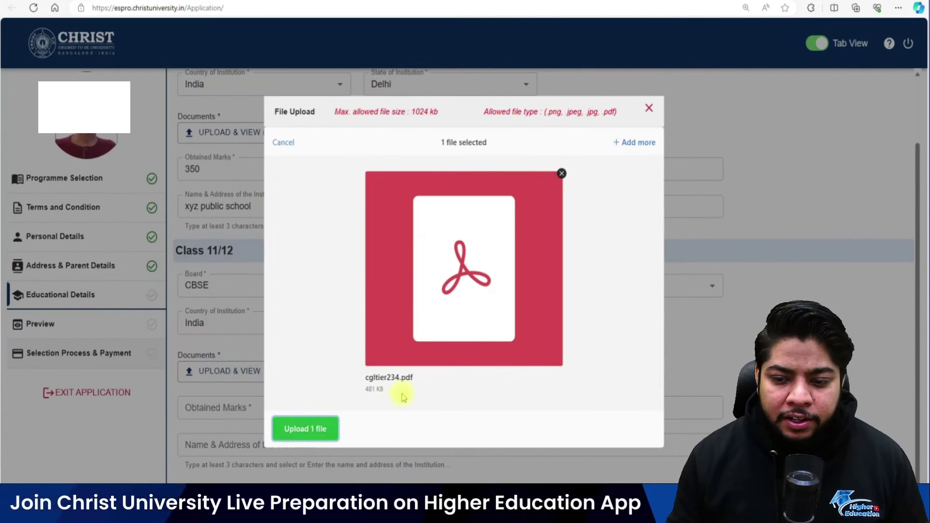
key("Escape")
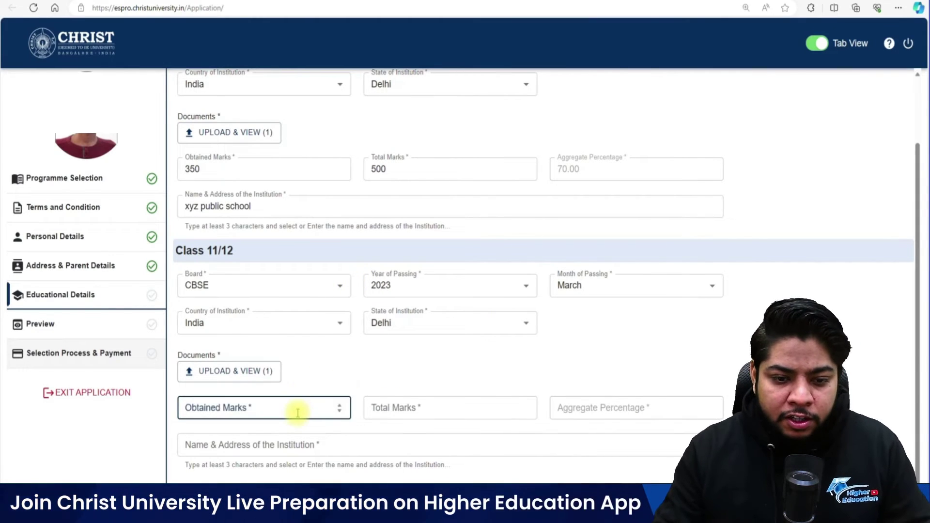
- Enter Class 11/12 total marks 500 and institution 'xyz public school'
type("500")
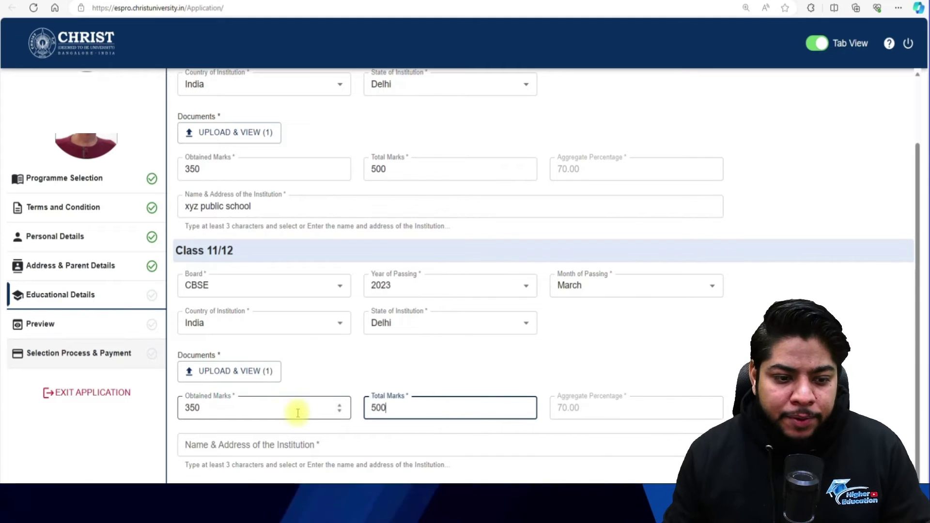
left_click(285, 441)
type("xyz public school")
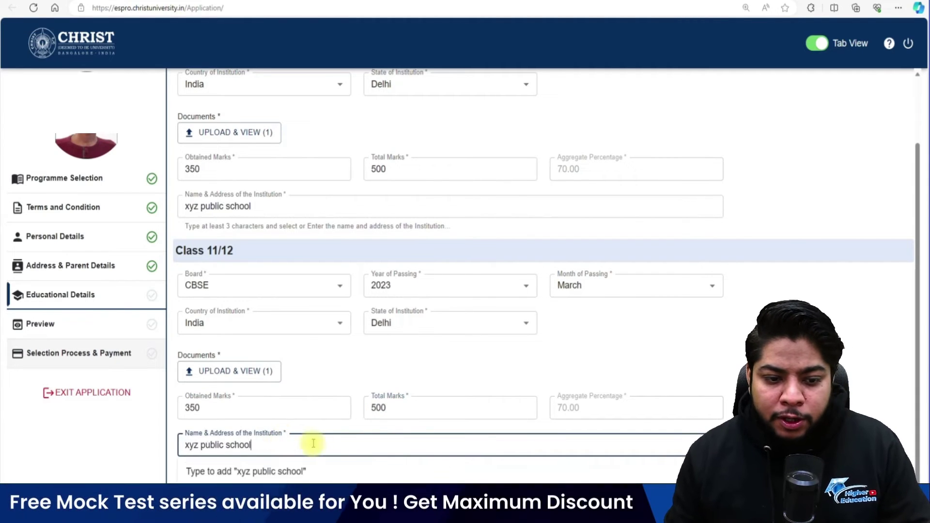
left_click(376, 469)
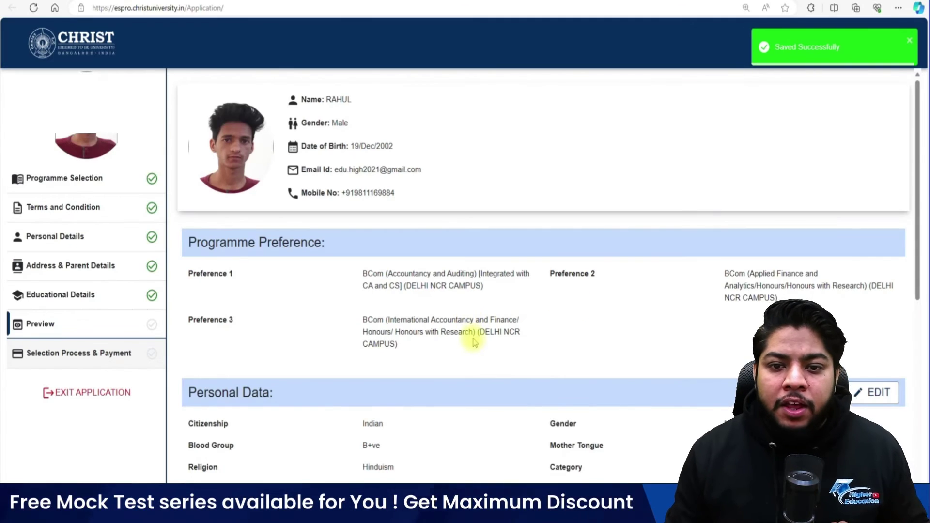
- Review the personal, parent and educational details on the Preview page and confirm them
scroll(475, 303, "down", 5)
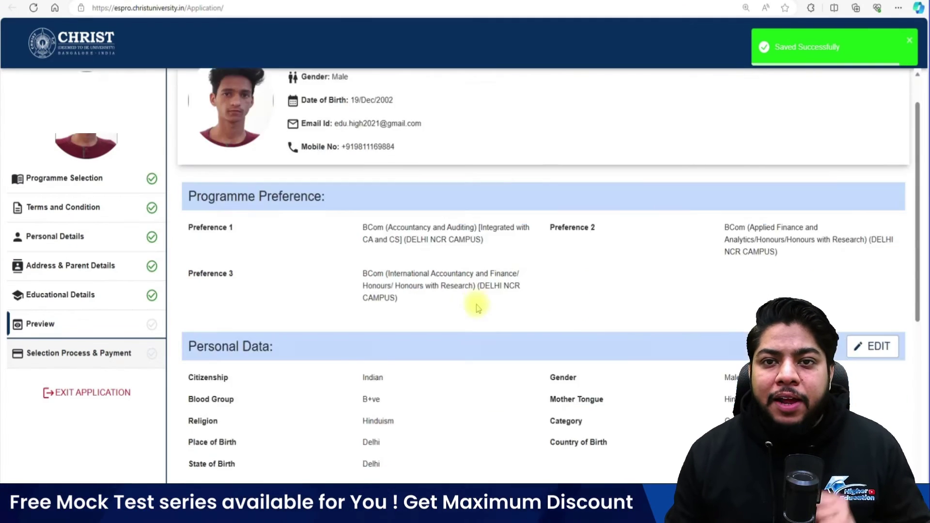
scroll(477, 308, "down", 4)
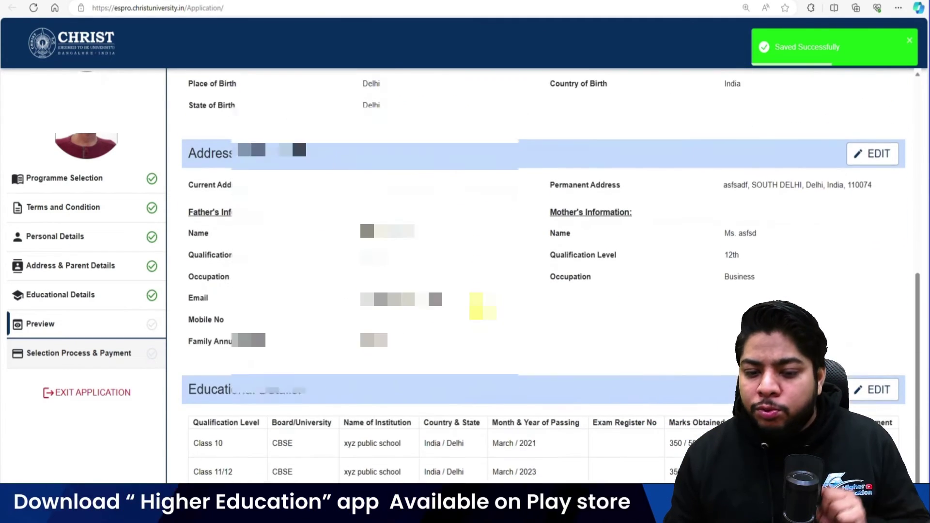
scroll(483, 307, "down", 1)
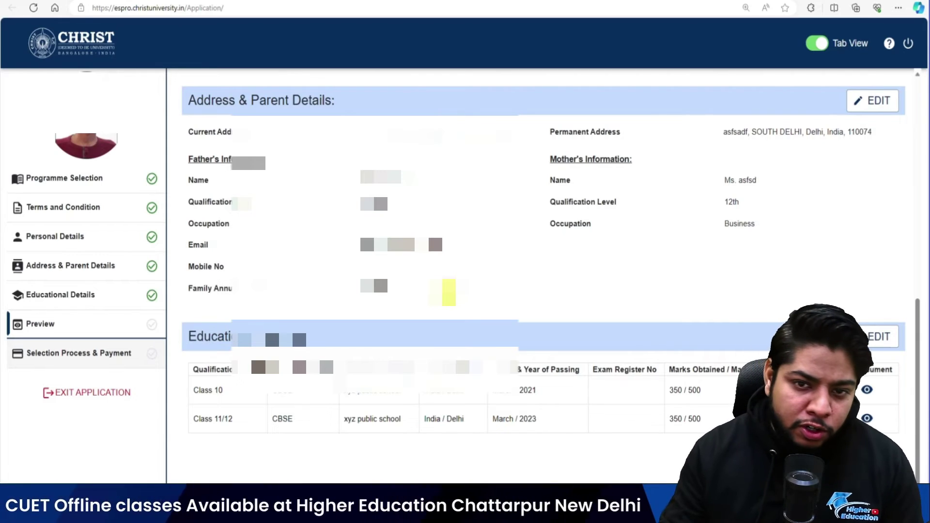
left_click_drag(443, 291, 536, 275)
left_click(447, 267)
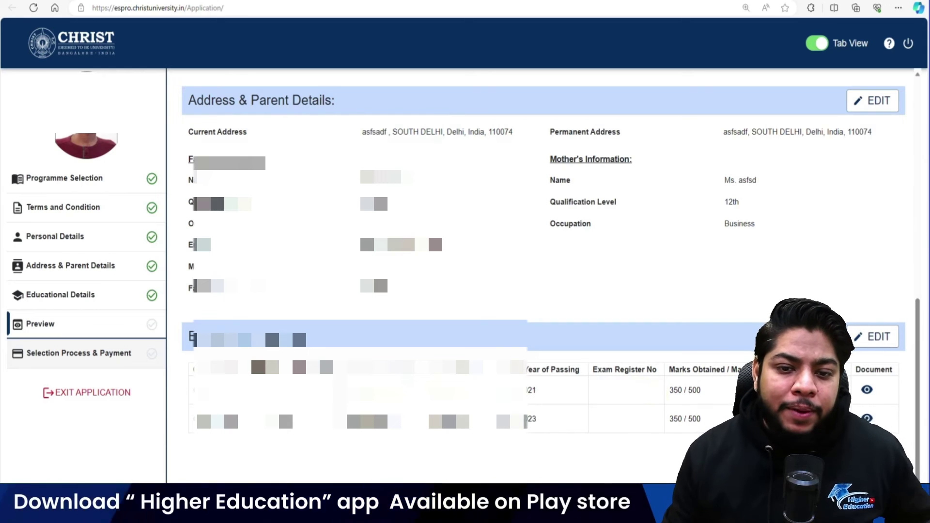
left_click(442, 305)
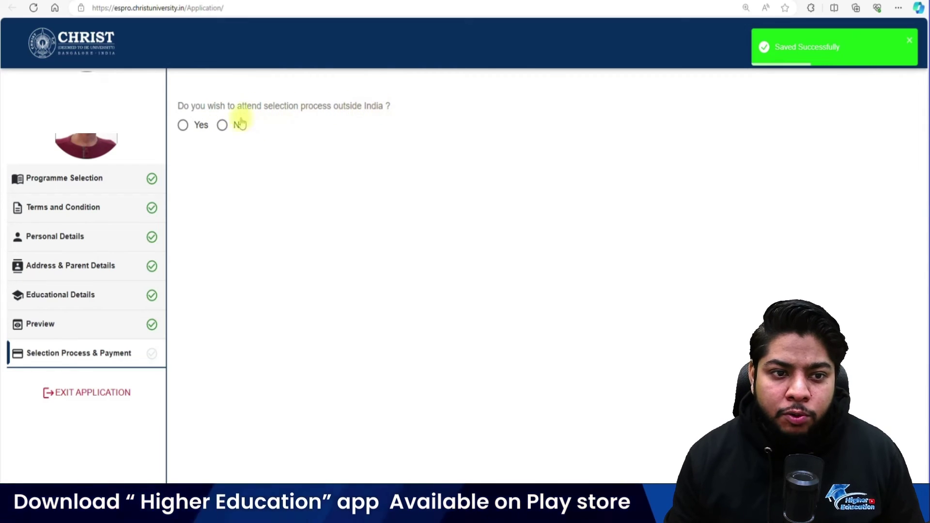
- Decline the outside-India option and book a 07/Apr/2024 entrance test in South-West Delhi
left_click(222, 125)
left_click(287, 182)
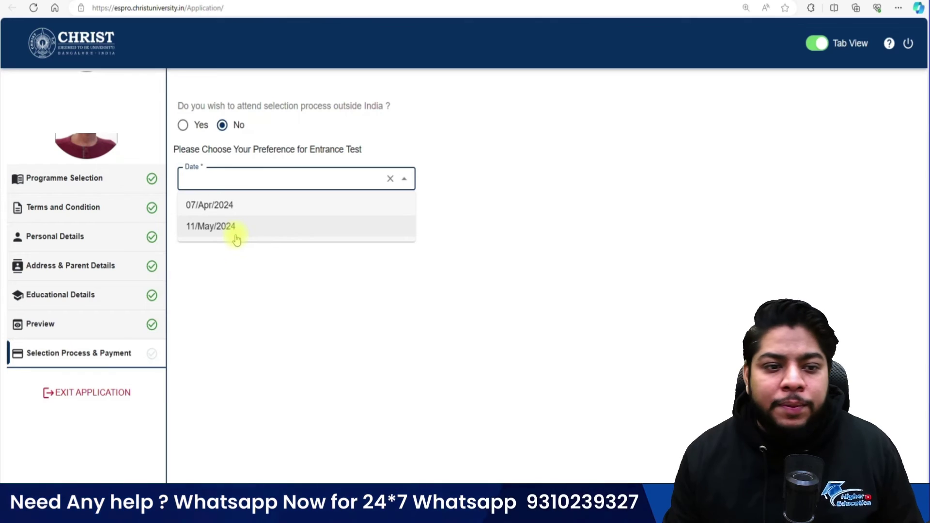
left_click(494, 183)
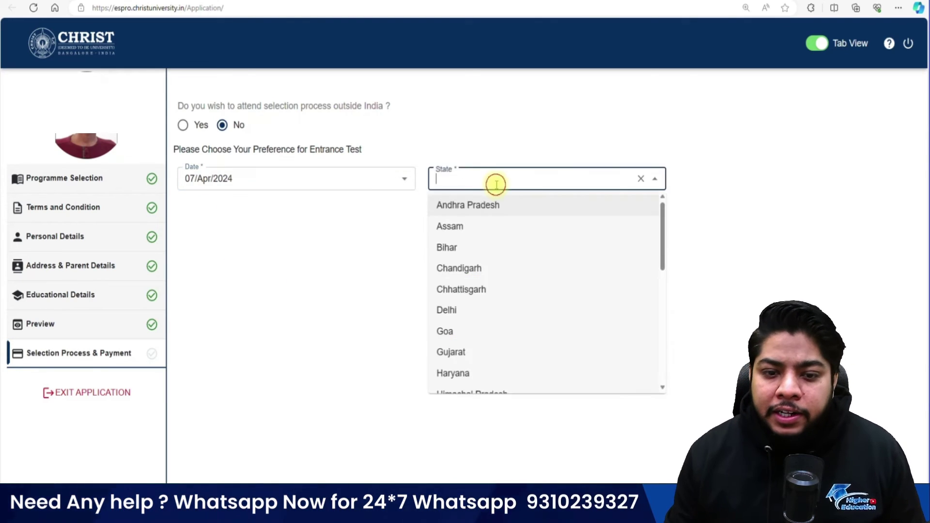
left_click(457, 310)
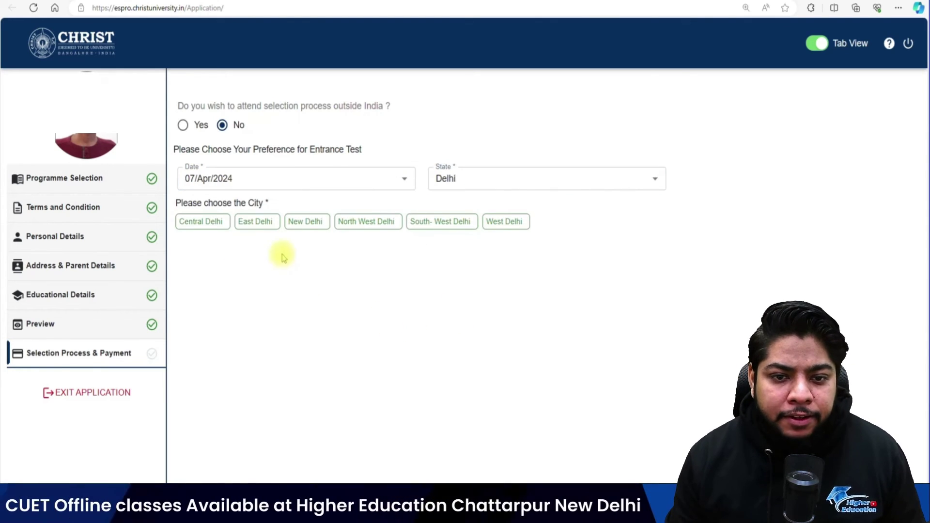
left_click(431, 221)
- Choose a Delhi NCR Campus interview on 14/Apr/2024 and proceed to payment
left_click(222, 284)
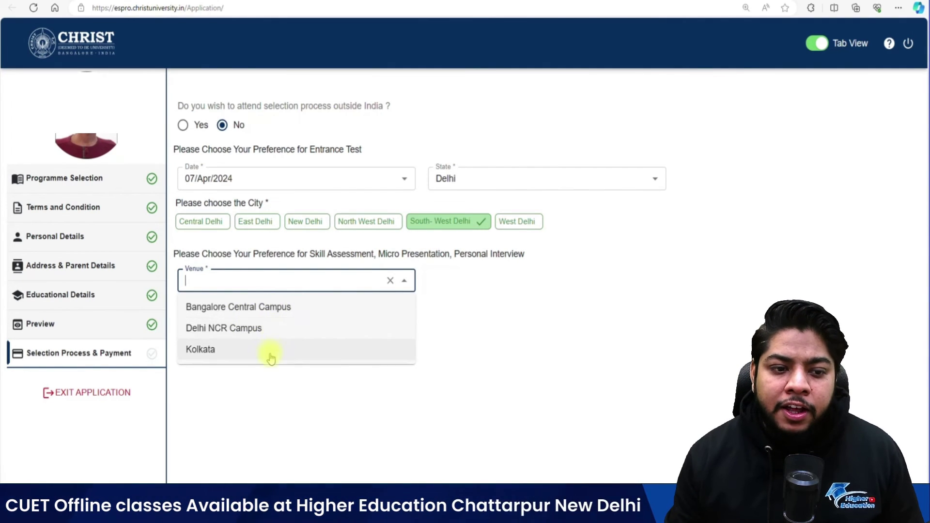
left_click(277, 338)
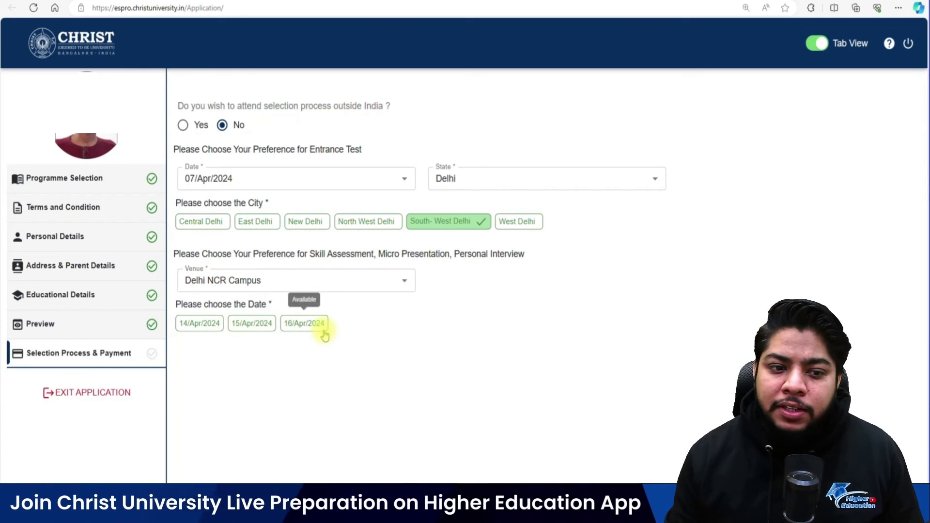
left_click(213, 332)
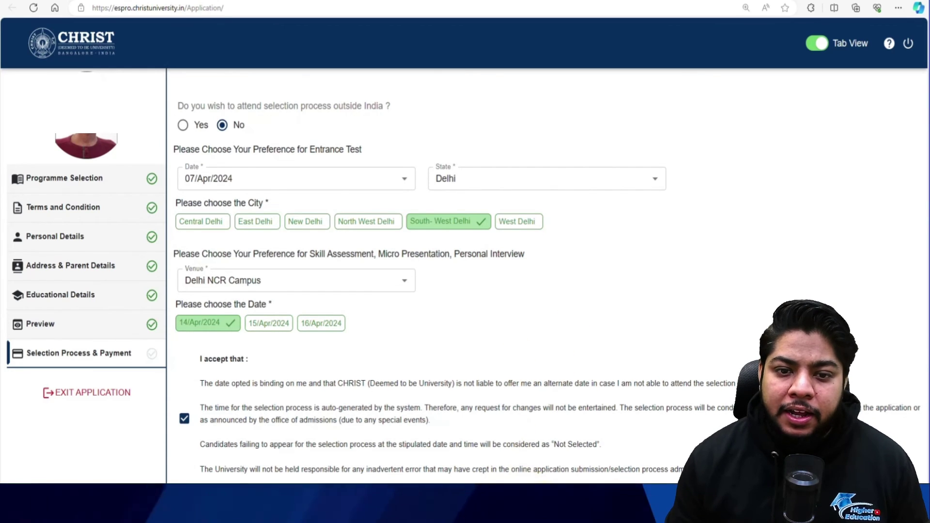
scroll(316, 235, "down", 4)
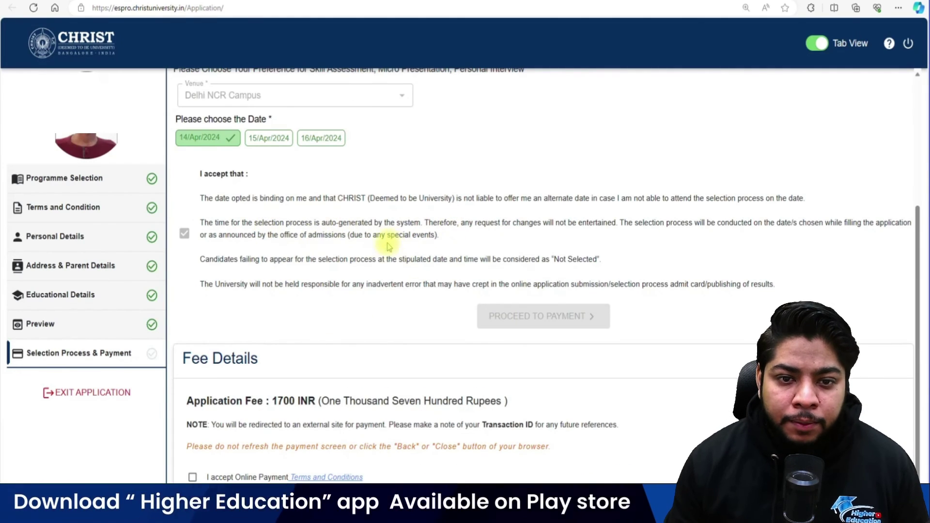
scroll(318, 242, "up", 4)
scroll(319, 247, "down", 4)
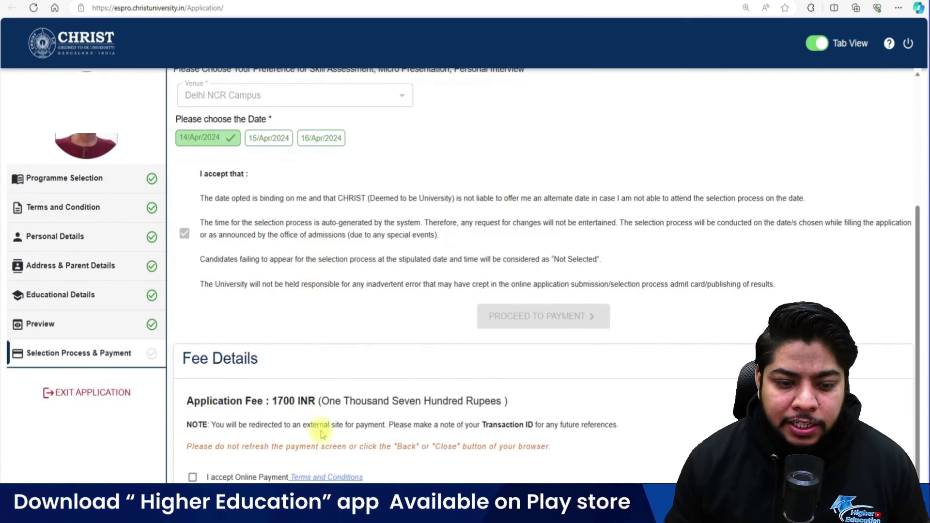
left_click(537, 316)
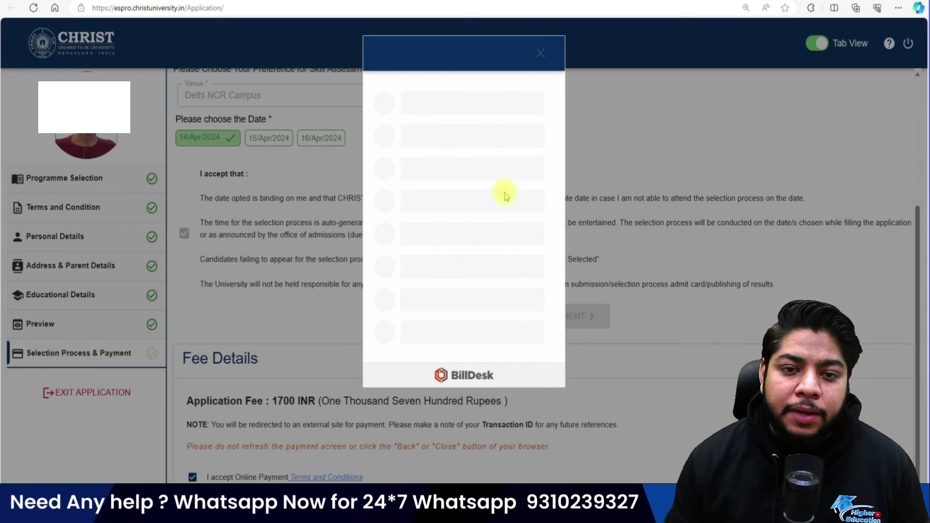
- Generate a BHIM UPI QR code for the ₹1700 fee, then refresh the page
left_click(416, 219)
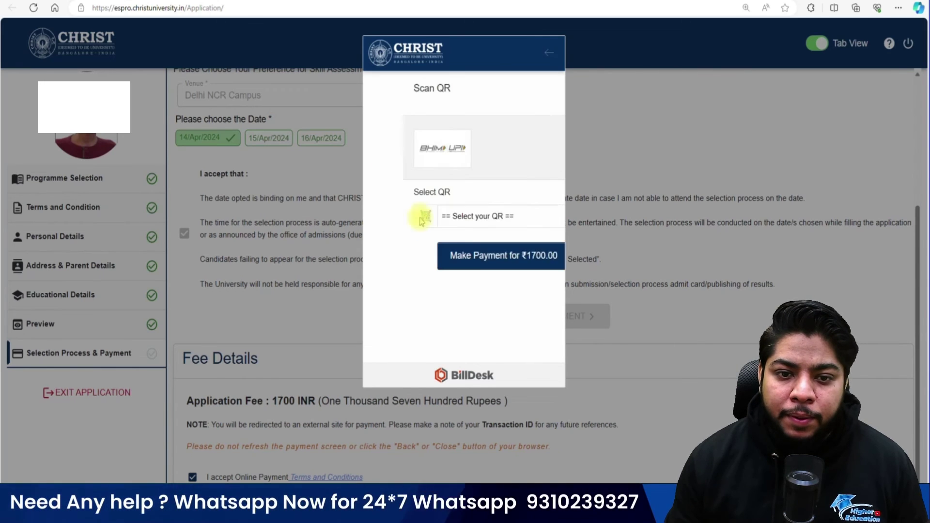
left_click(436, 213)
left_click(438, 246)
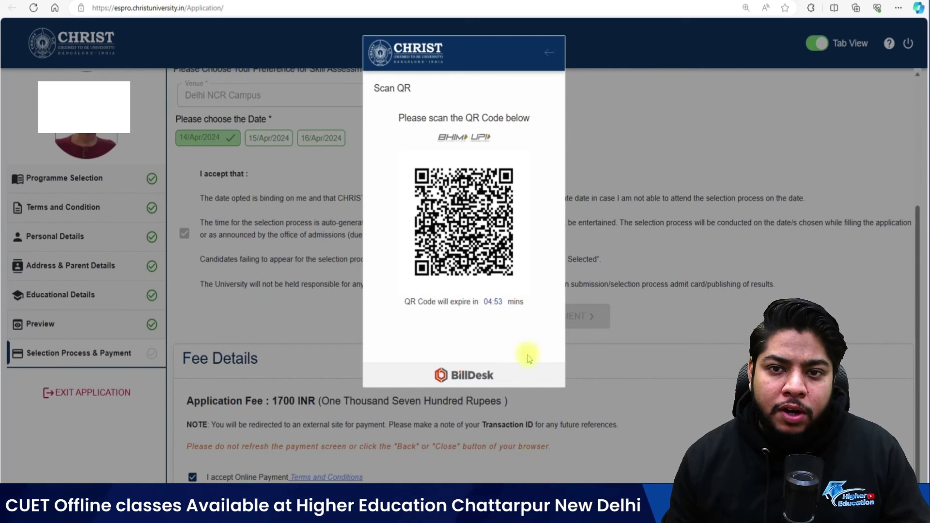
right_click(645, 92)
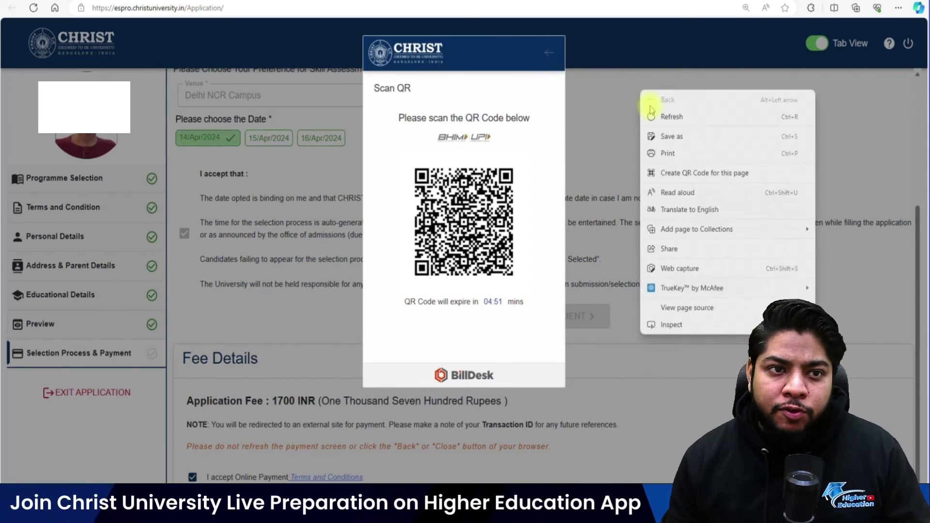
left_click(659, 118)
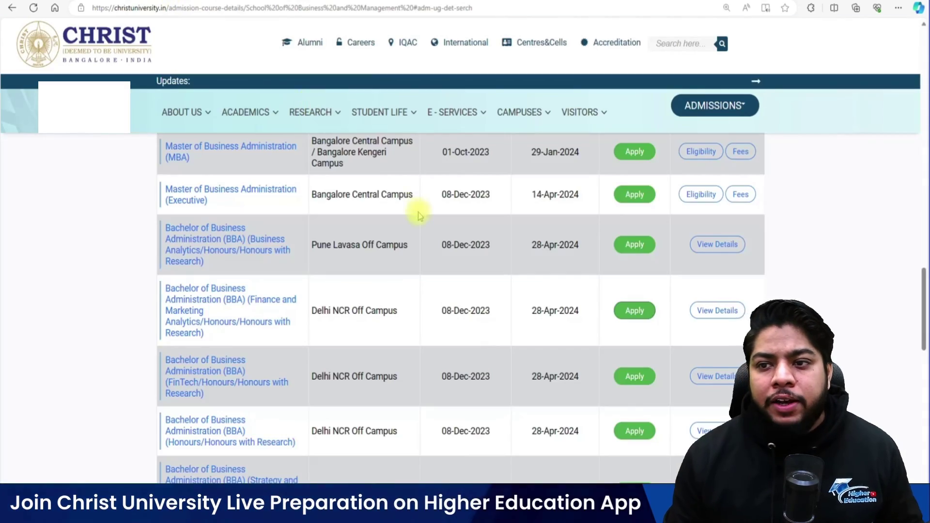
- Scroll to the top of the course list and return to the christuniversity.in homepage via the CHRIST logo
scroll(415, 207, "up", 10)
scroll(359, 164, "up", 10)
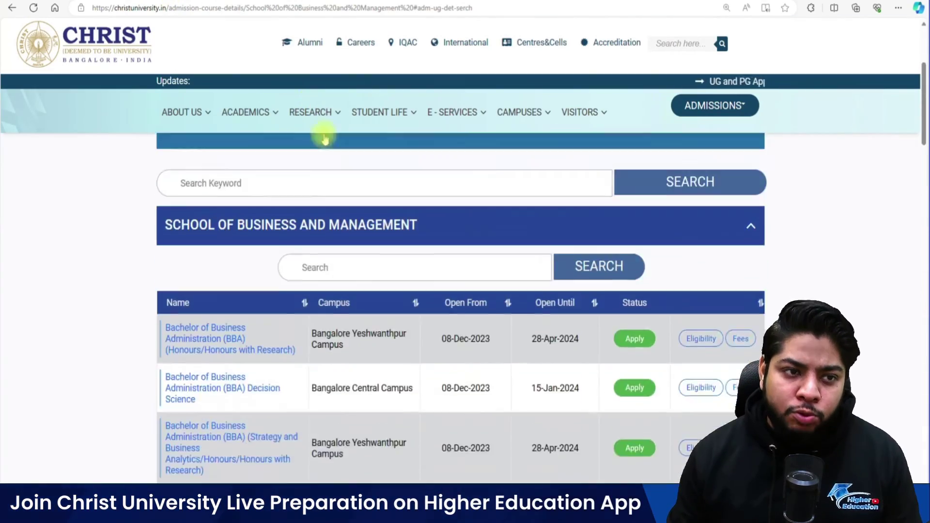
left_click(126, 63)
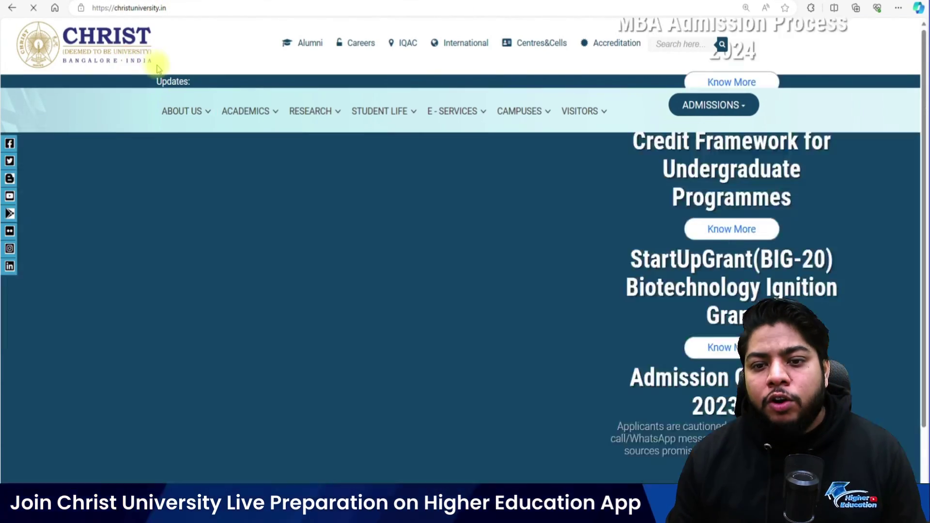
mouse_move(364, 125)
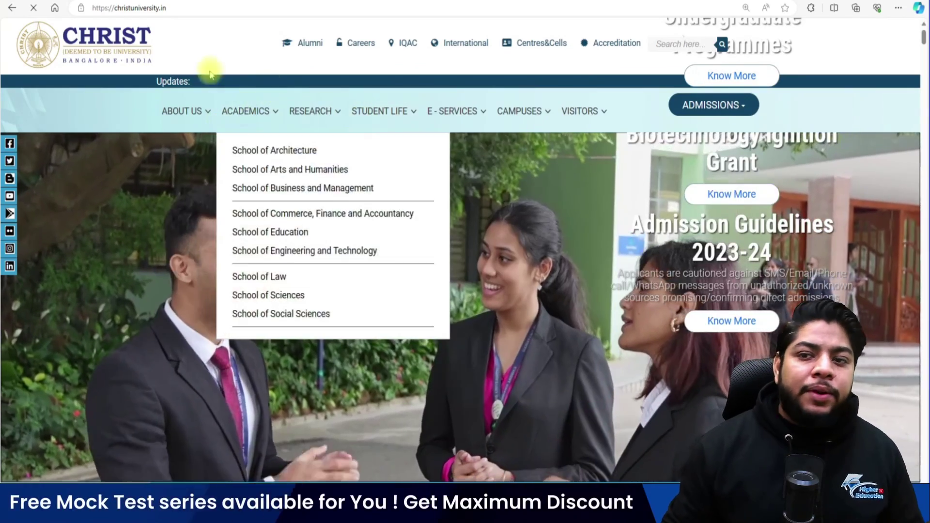